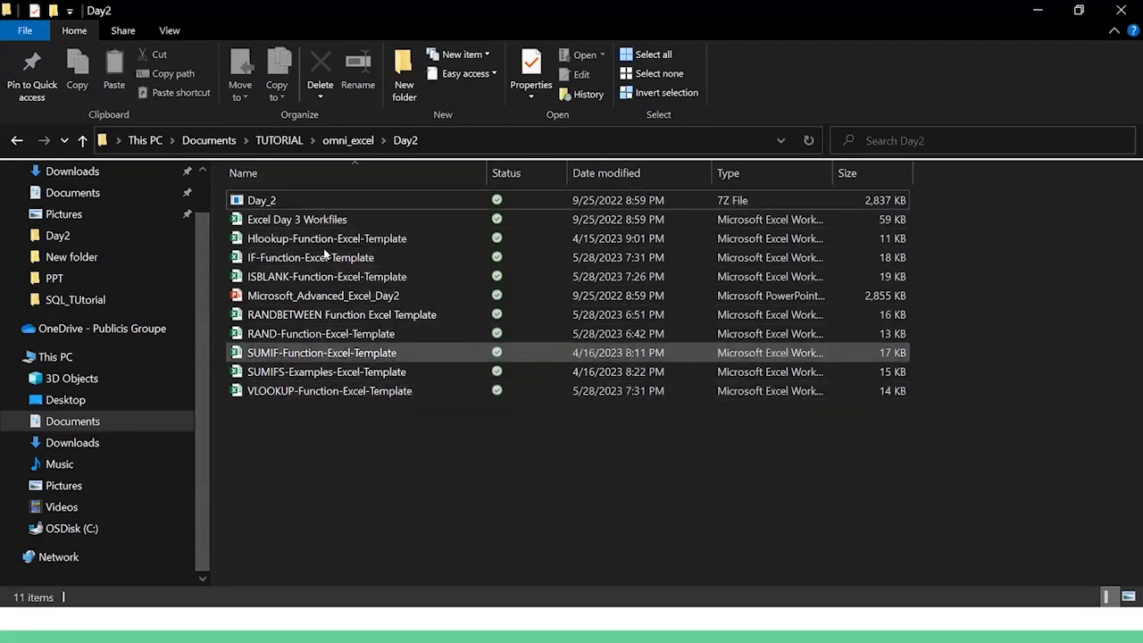
Open Hlookup-Function-Excel-Template from the Day2 folder in Excel
click(319, 238)
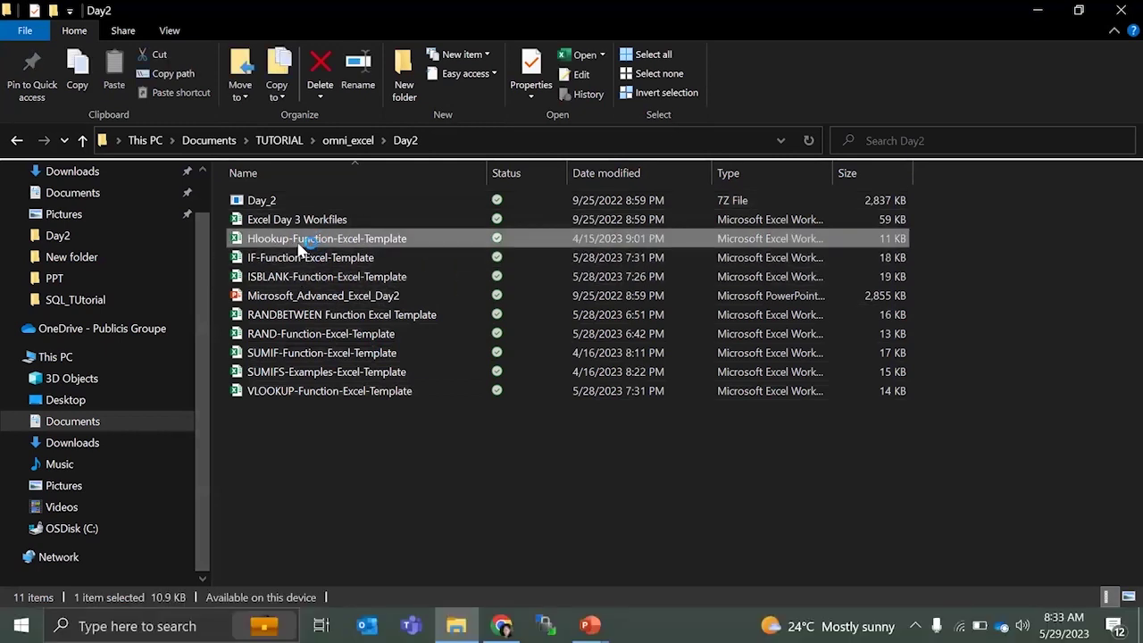
double_click(301, 239)
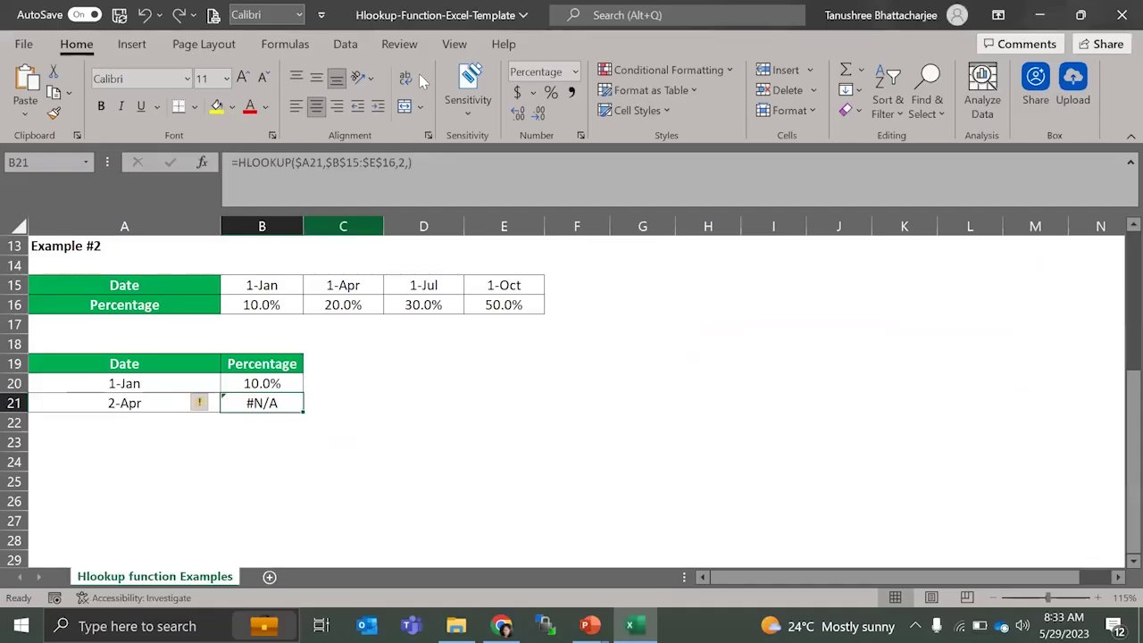
Review the Example #1 region table A4:E7 and its East, West, North and South headers
click(688, 370)
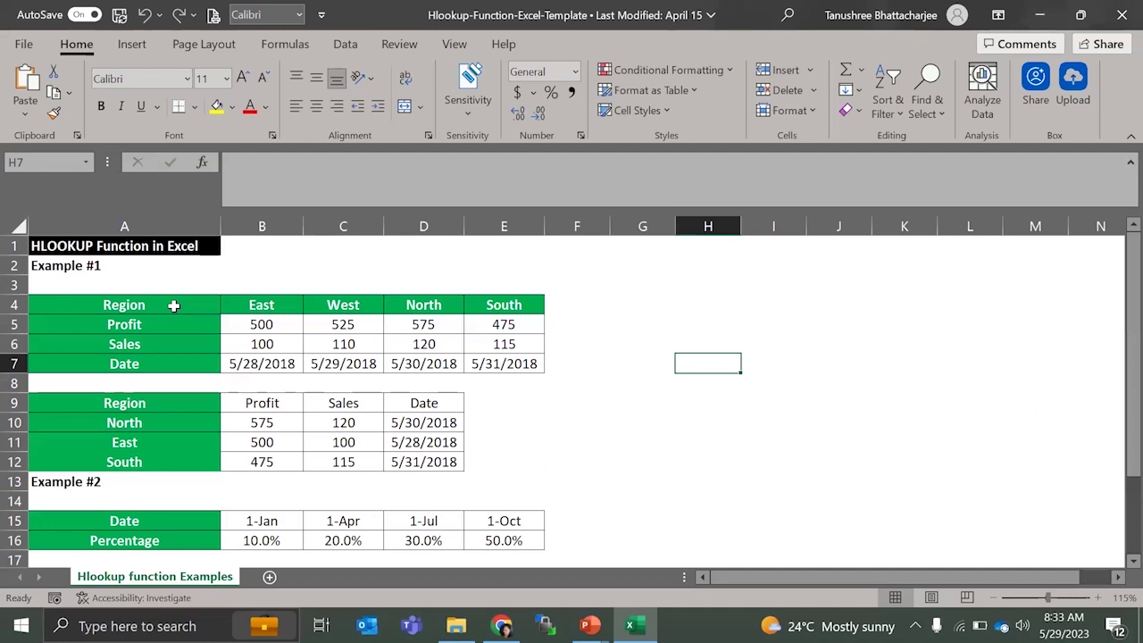
drag(174, 305, 525, 362)
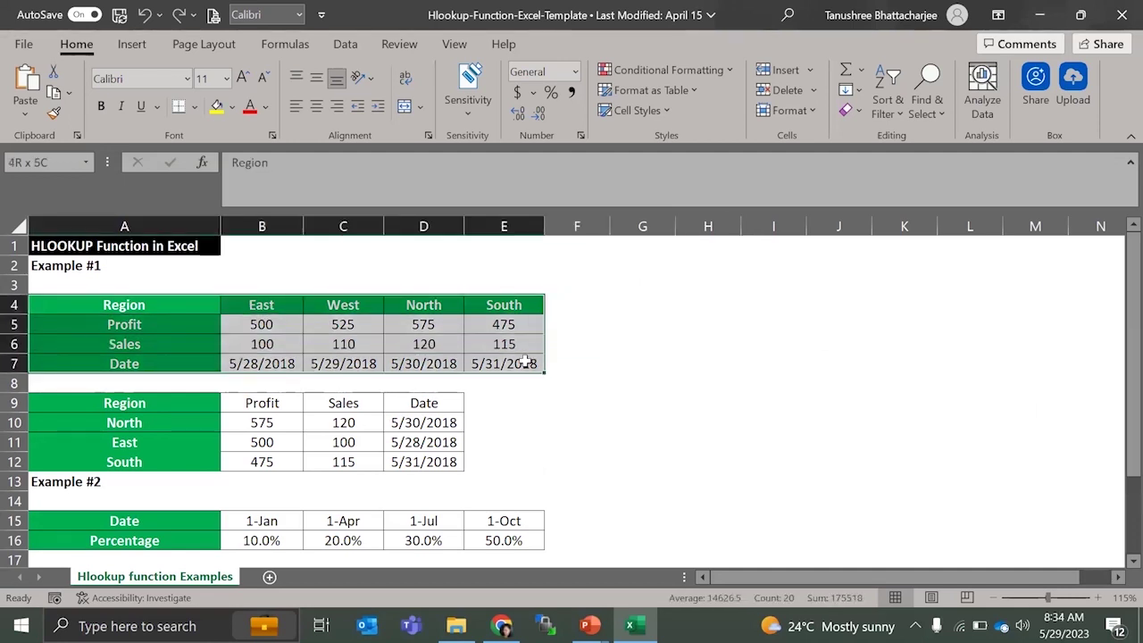
click(254, 305)
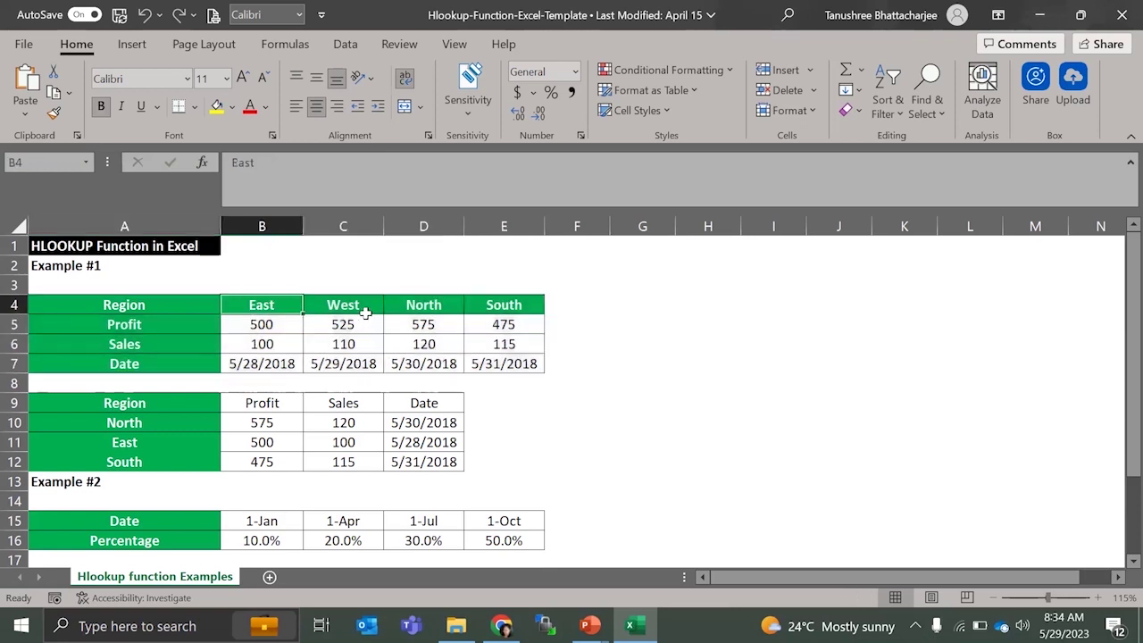
click(364, 309)
click(434, 308)
click(506, 307)
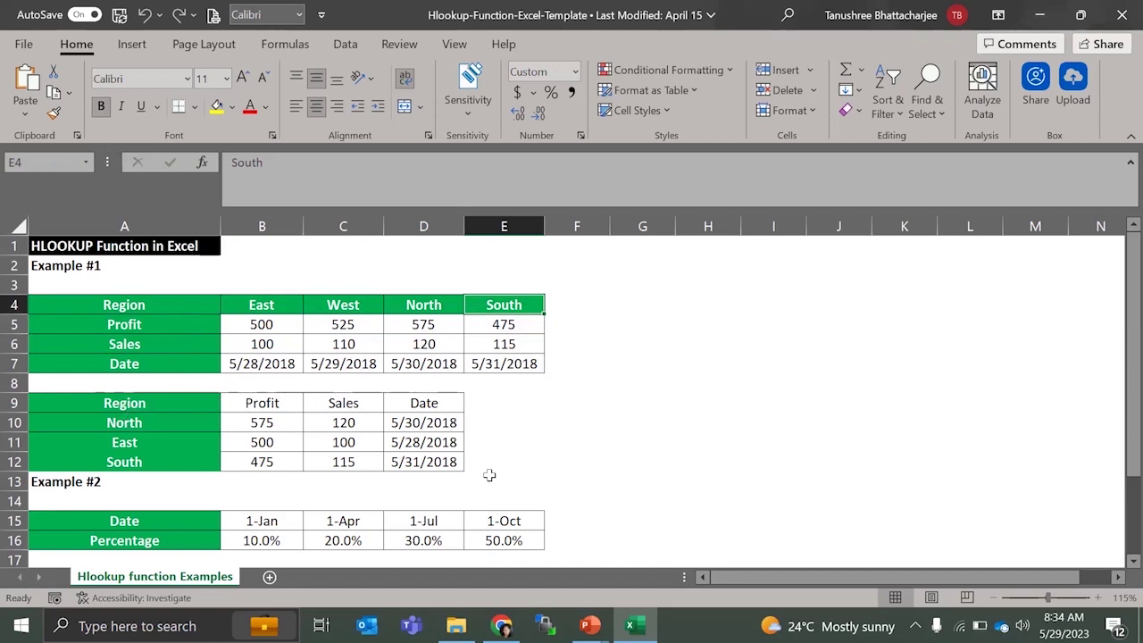
Clear the old results in B10:E13 and start an HLOOKUP in B10 using A10 as lookup value
drag(490, 475, 259, 422)
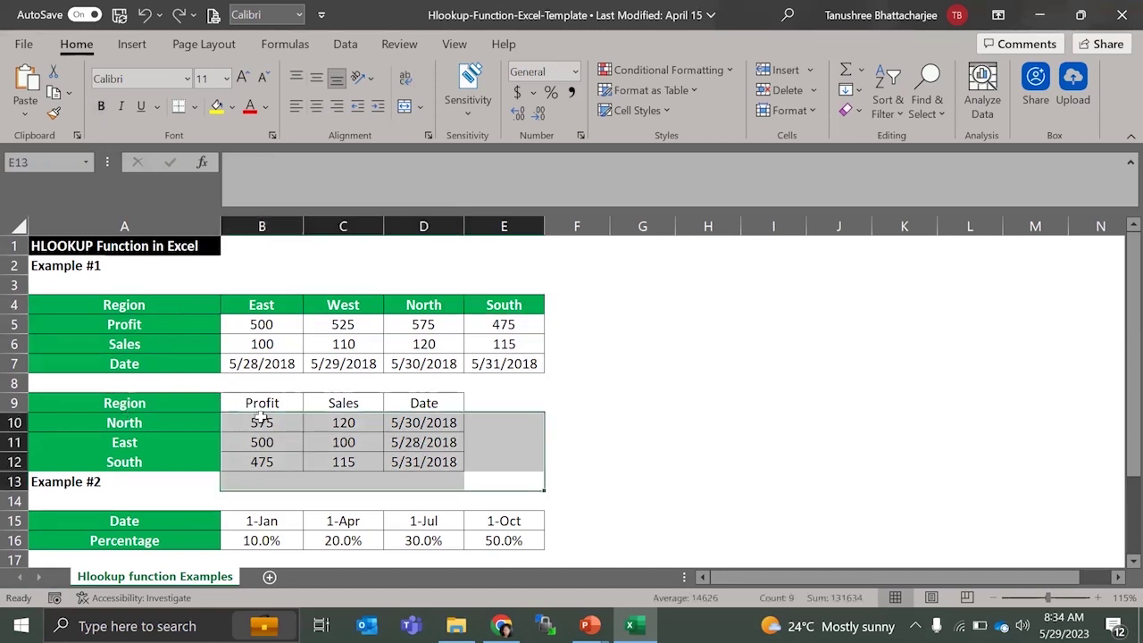
key(Delete)
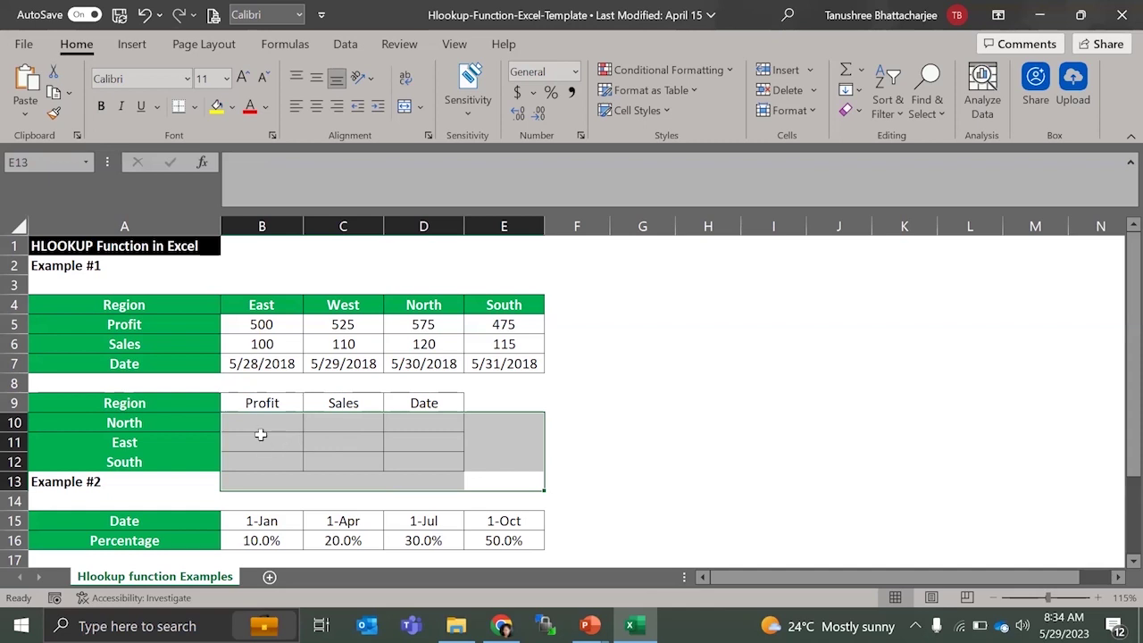
click(256, 425)
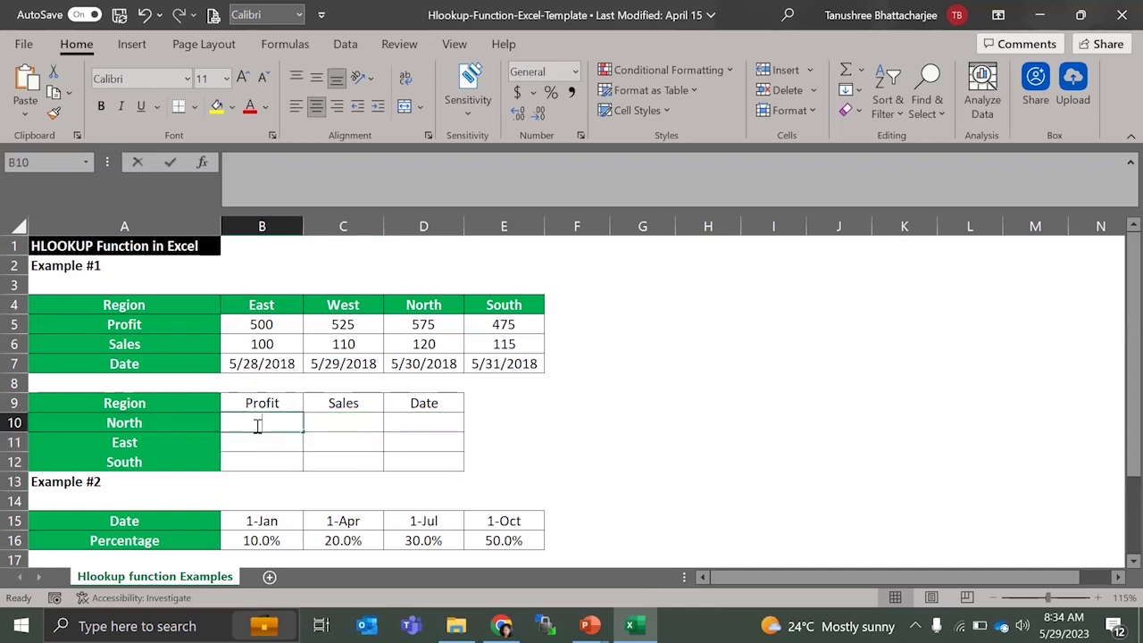
text(=h)
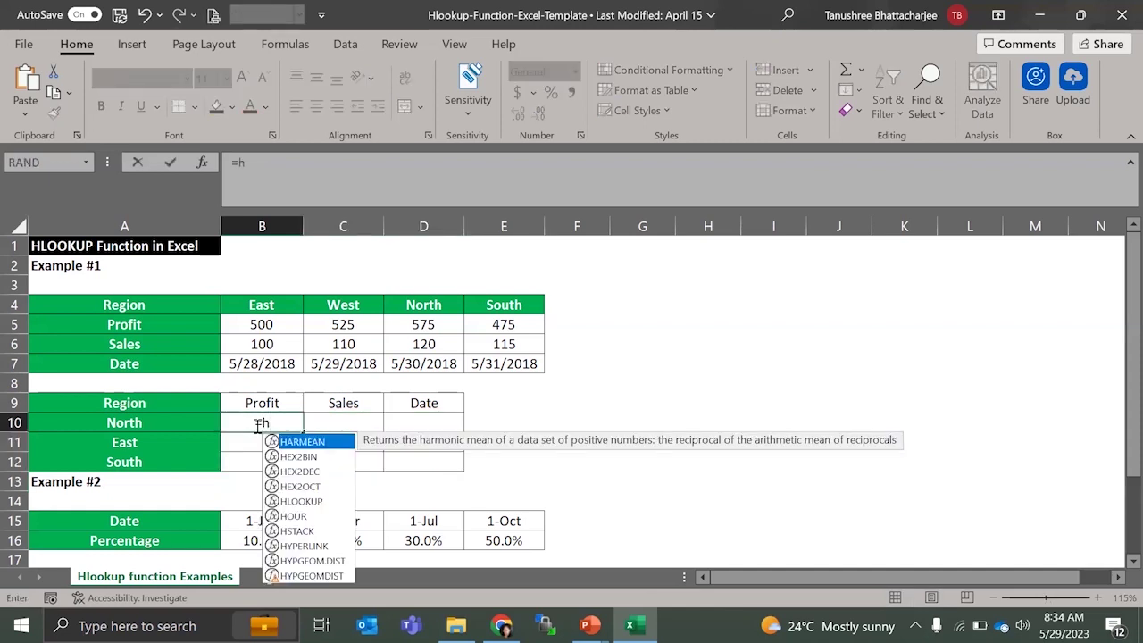
text(l)
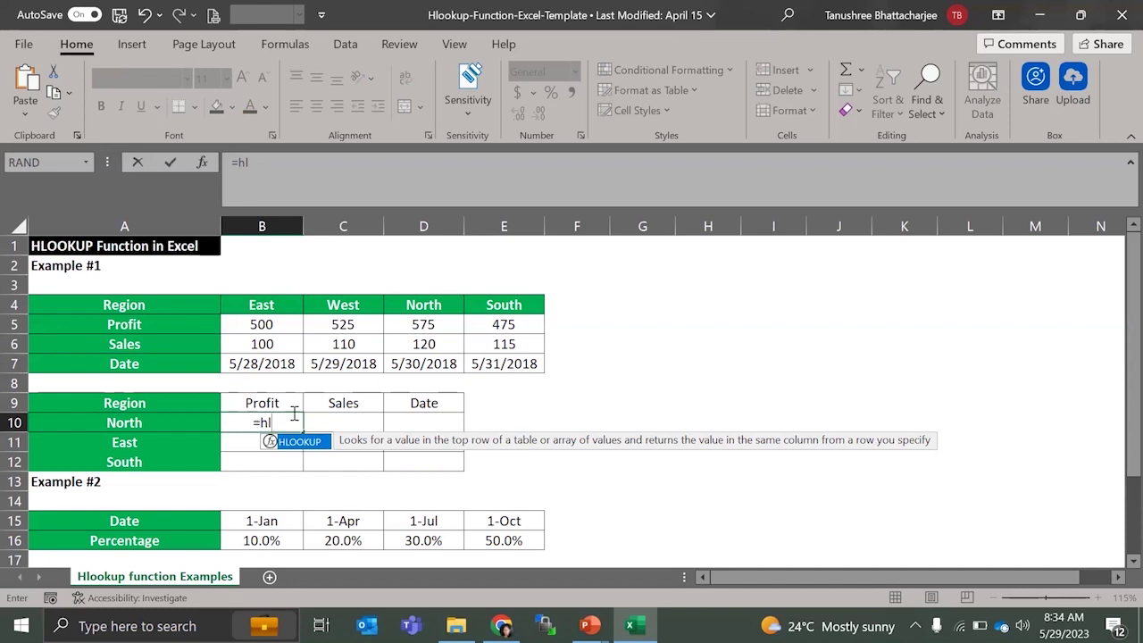
key(Tab)
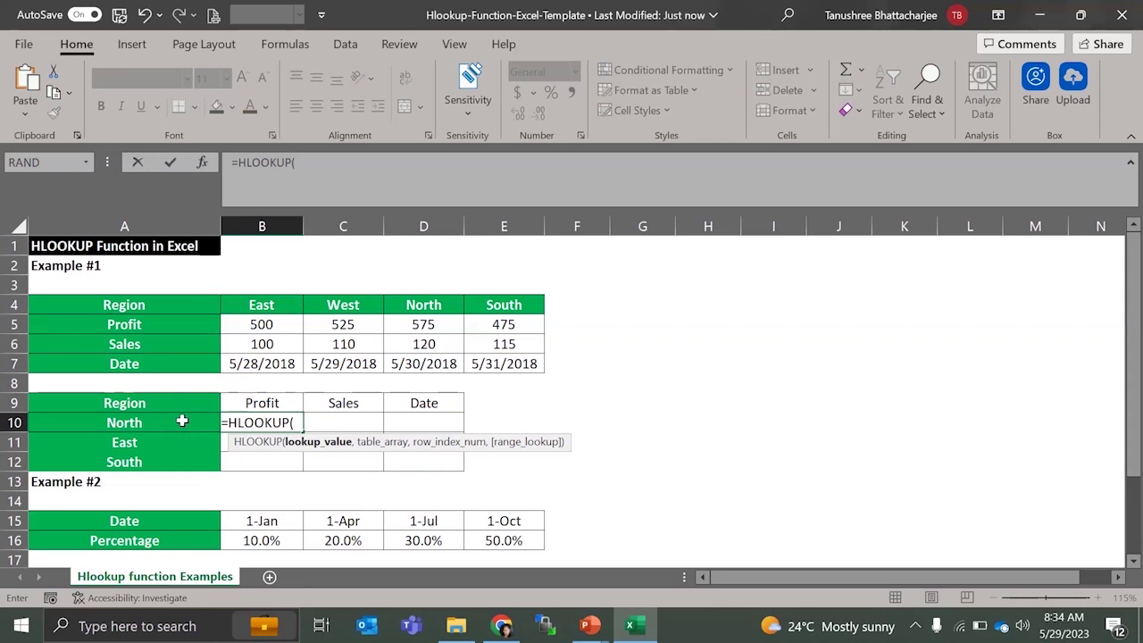
click(183, 421)
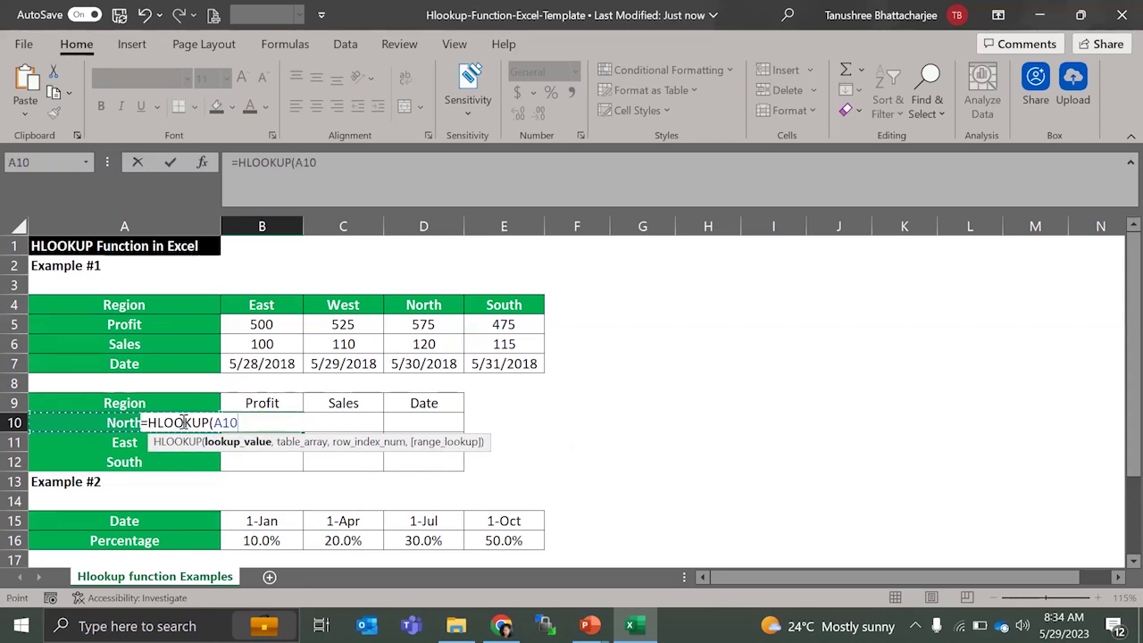
text(,)
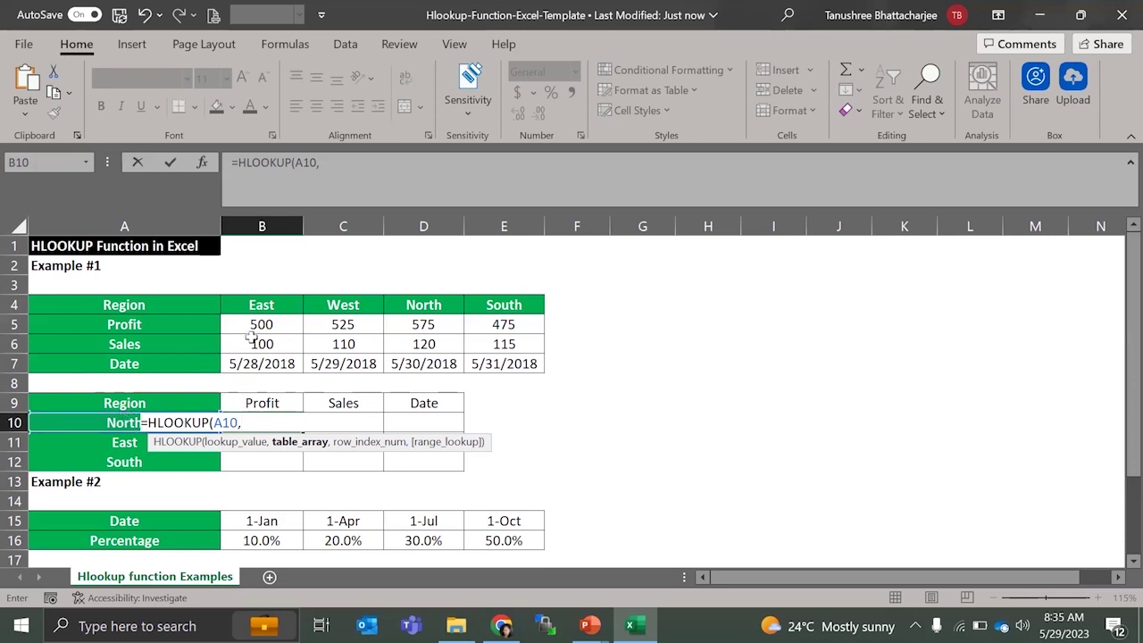
Complete B10 as =HLOOKUP(A10,B4:E7,2,FALSE), returning 575 for North's Profit
drag(259, 305, 504, 363)
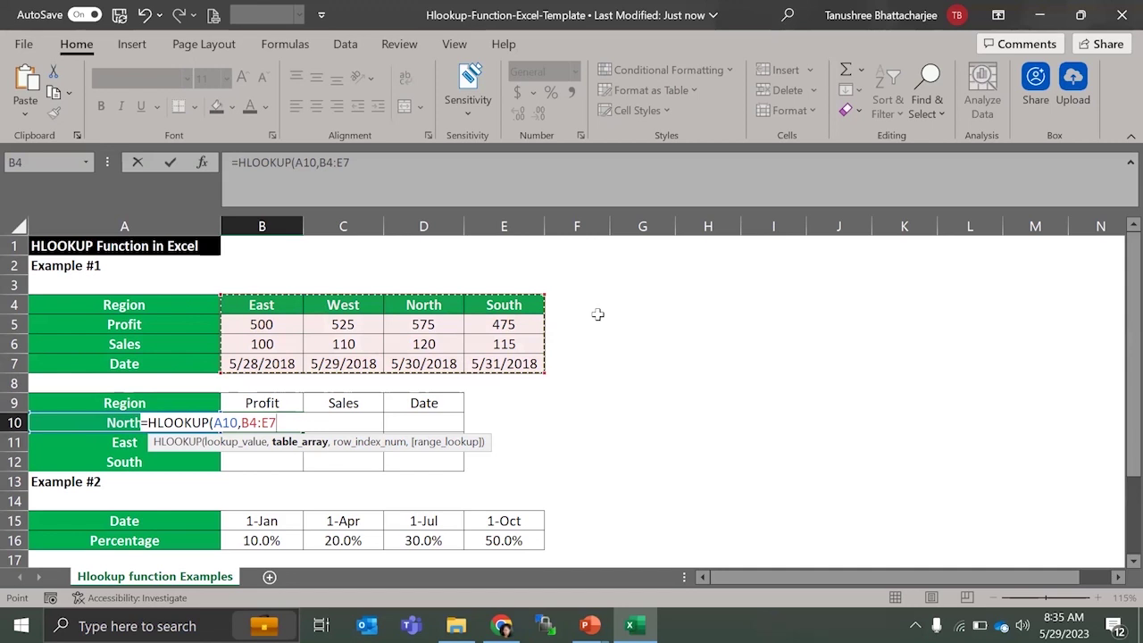
text(,)
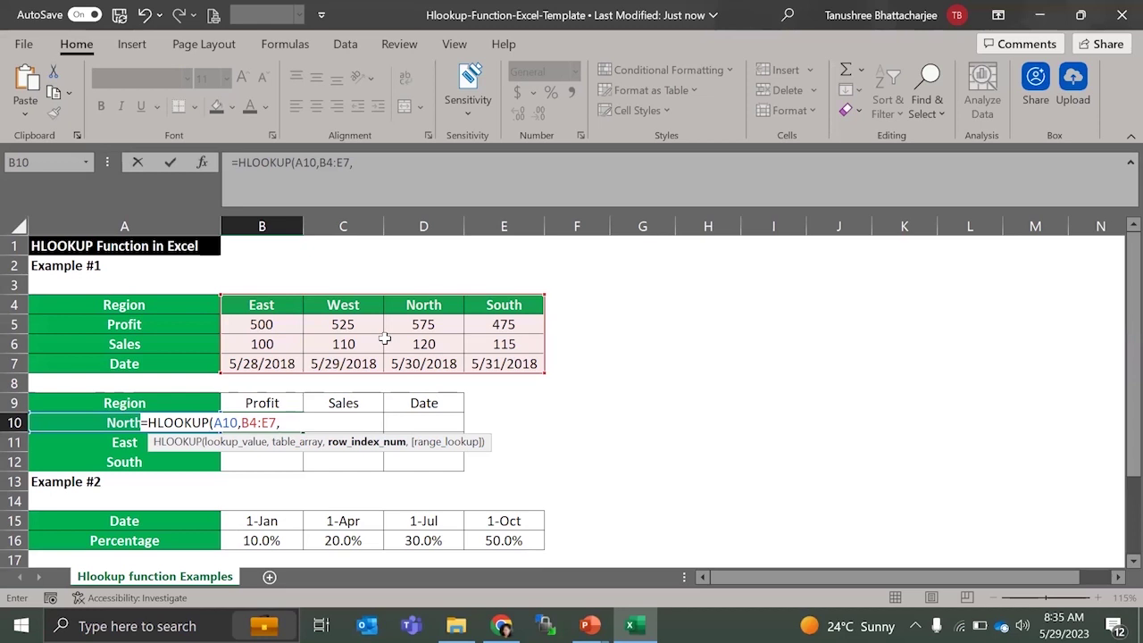
text(2)
text(,)
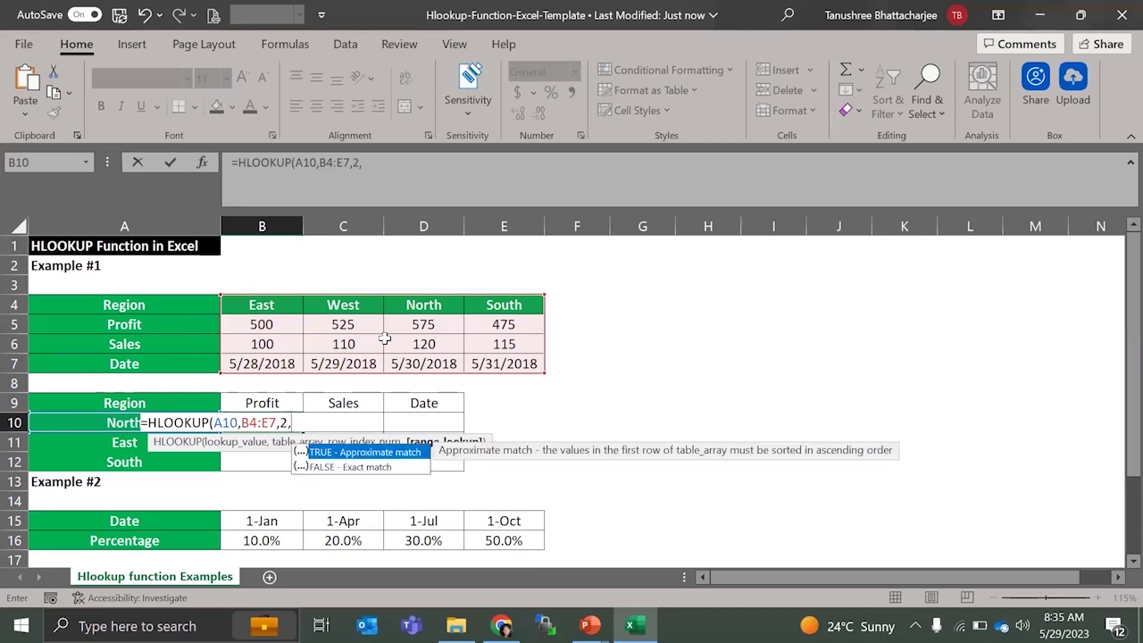
key(Down)
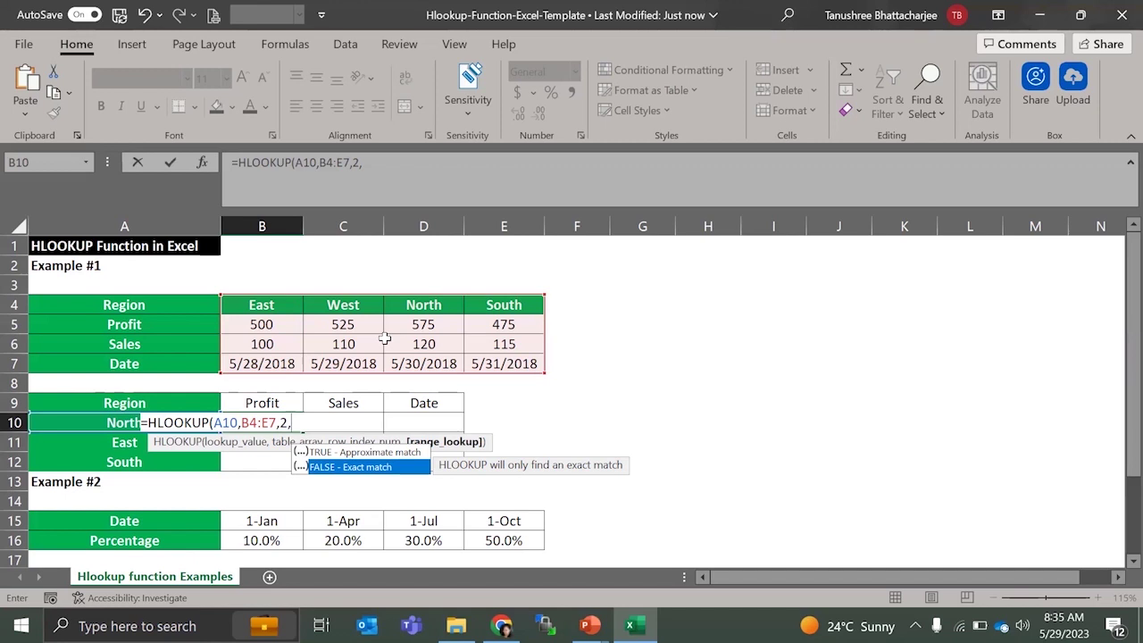
key(Tab)
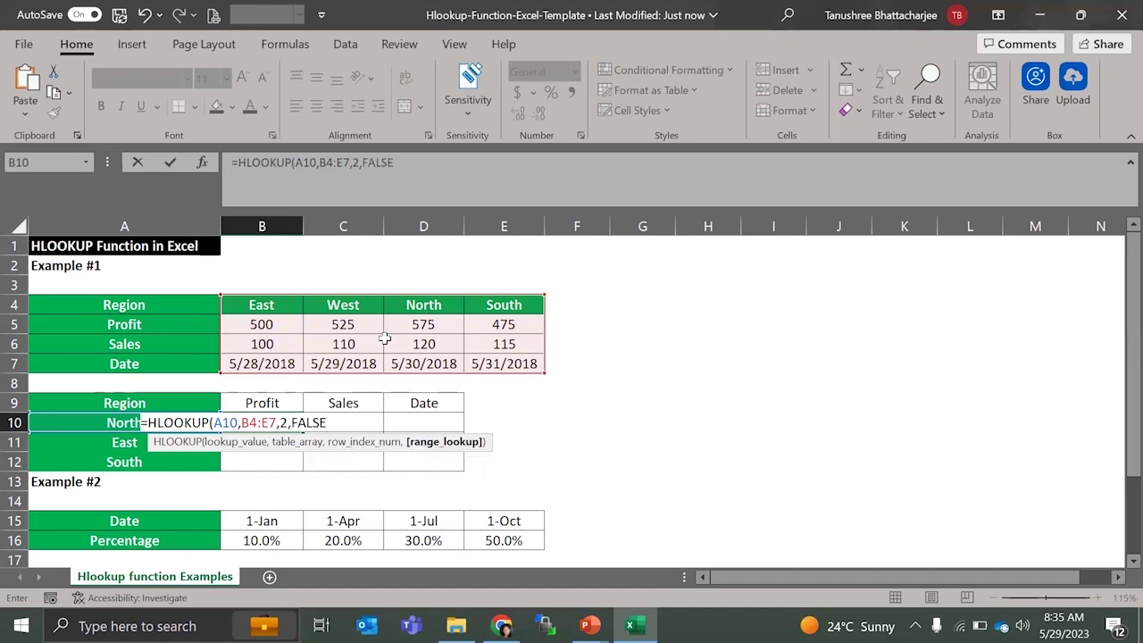
text())
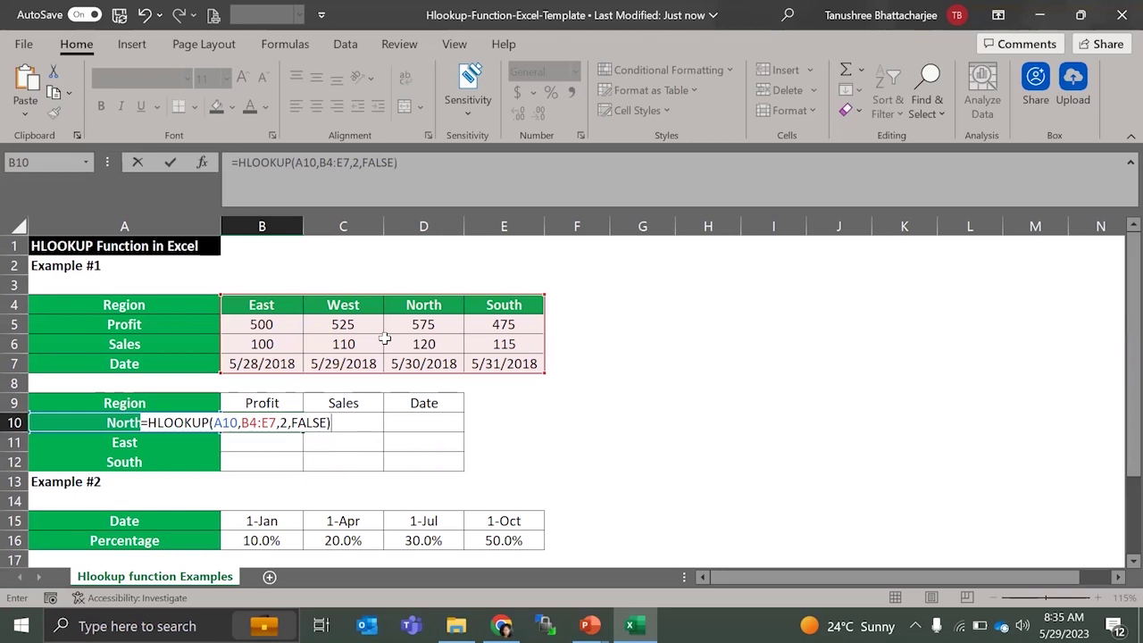
key(Return)
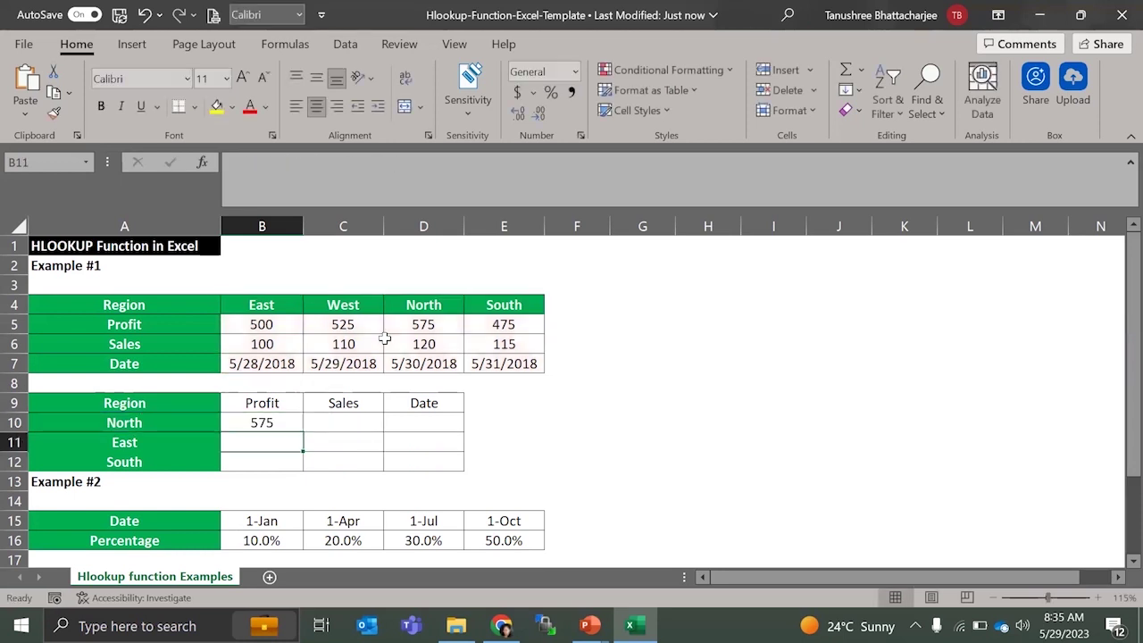
Copy B10's formula to C10:D10 and compare the shifted references that cause #N/A
click(268, 423)
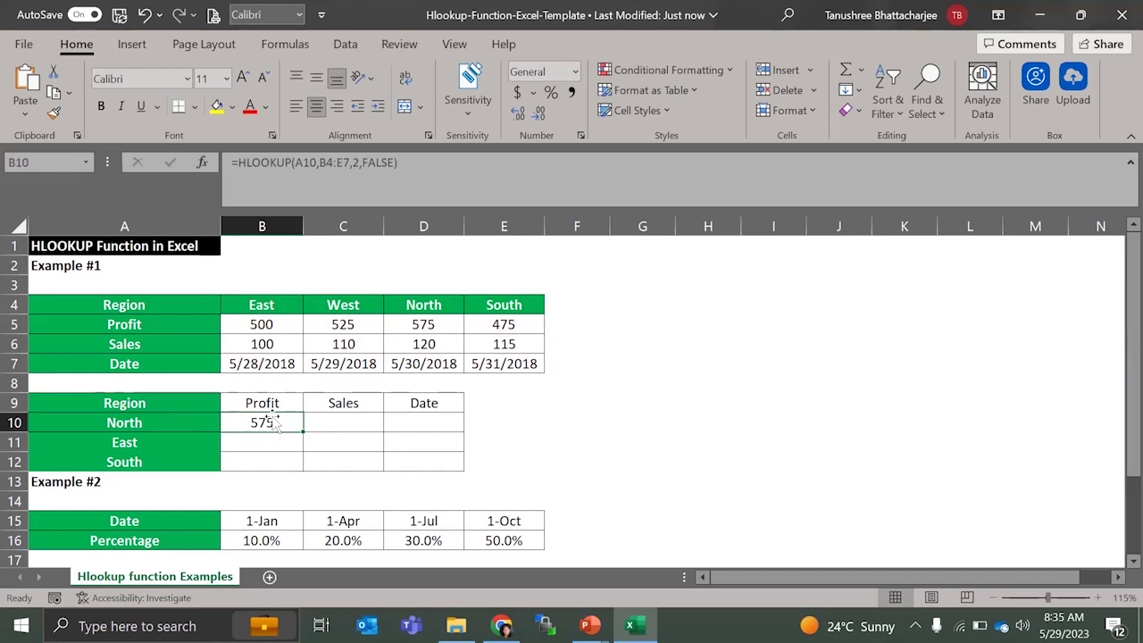
mouse_move(301, 434)
mouse_down()
mouse_move(300, 449)
mouse_move(444, 433)
mouse_up()
click(344, 419)
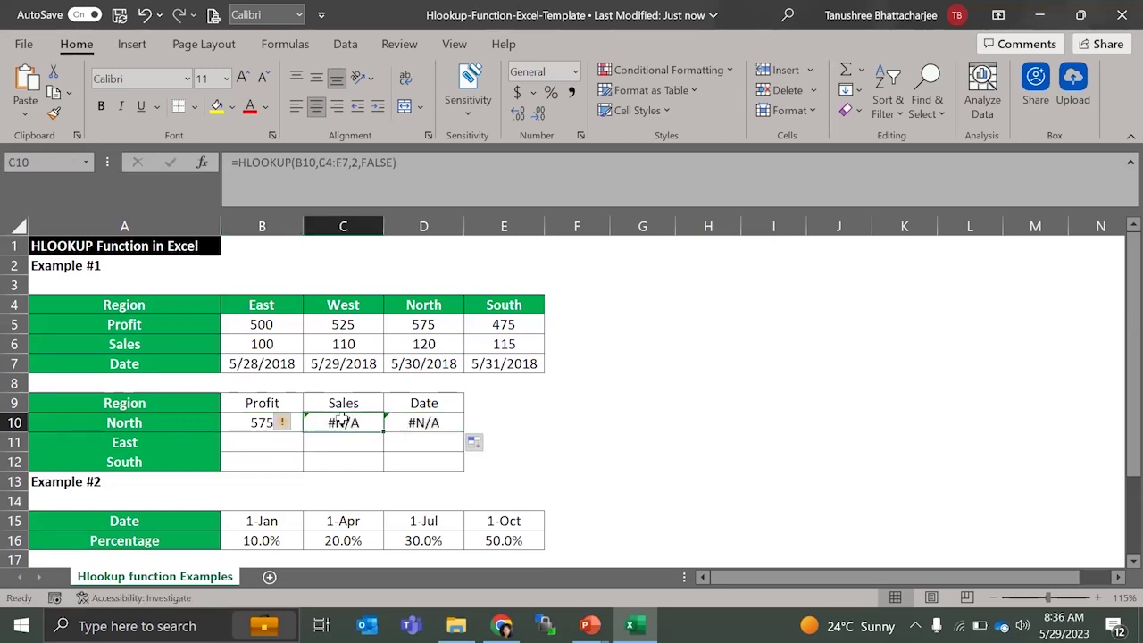
click(422, 422)
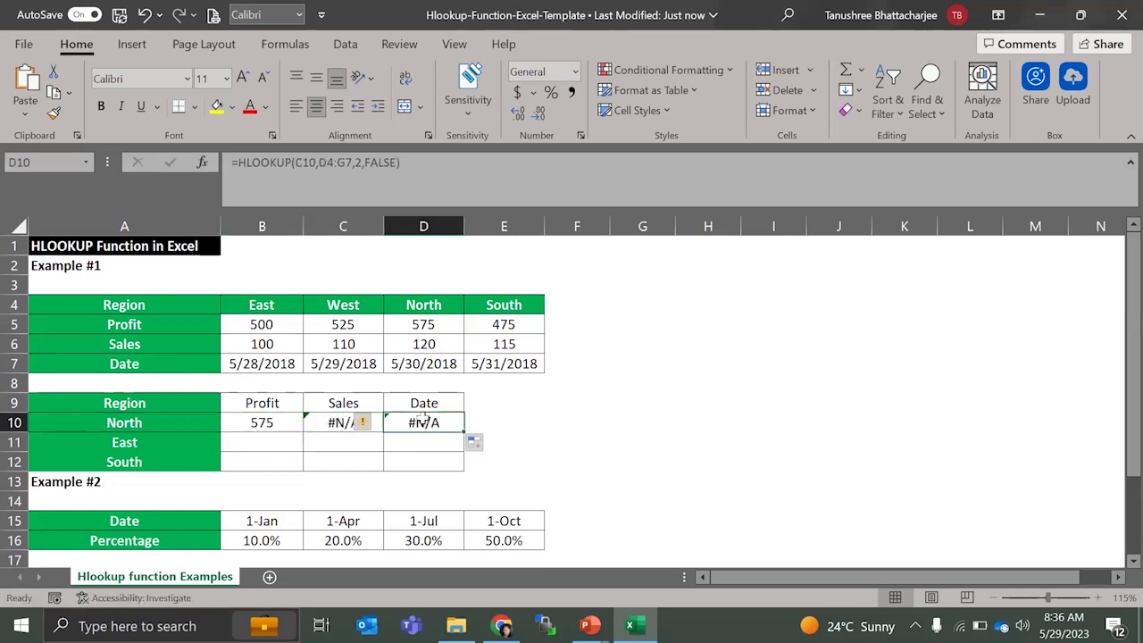
click(279, 421)
double_click(281, 422)
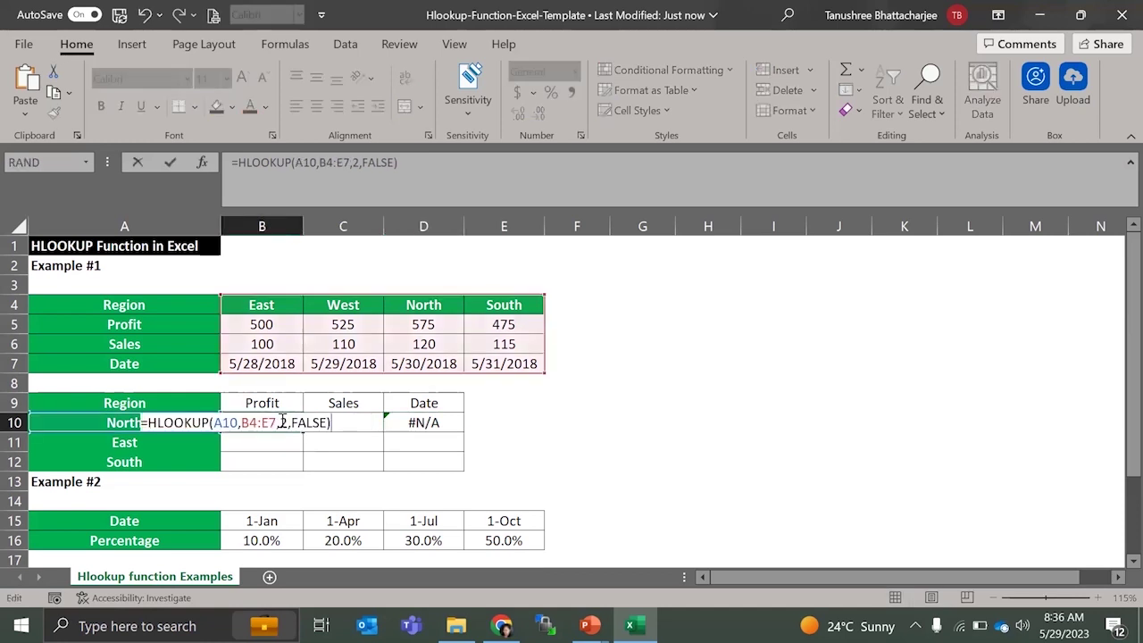
click(351, 424)
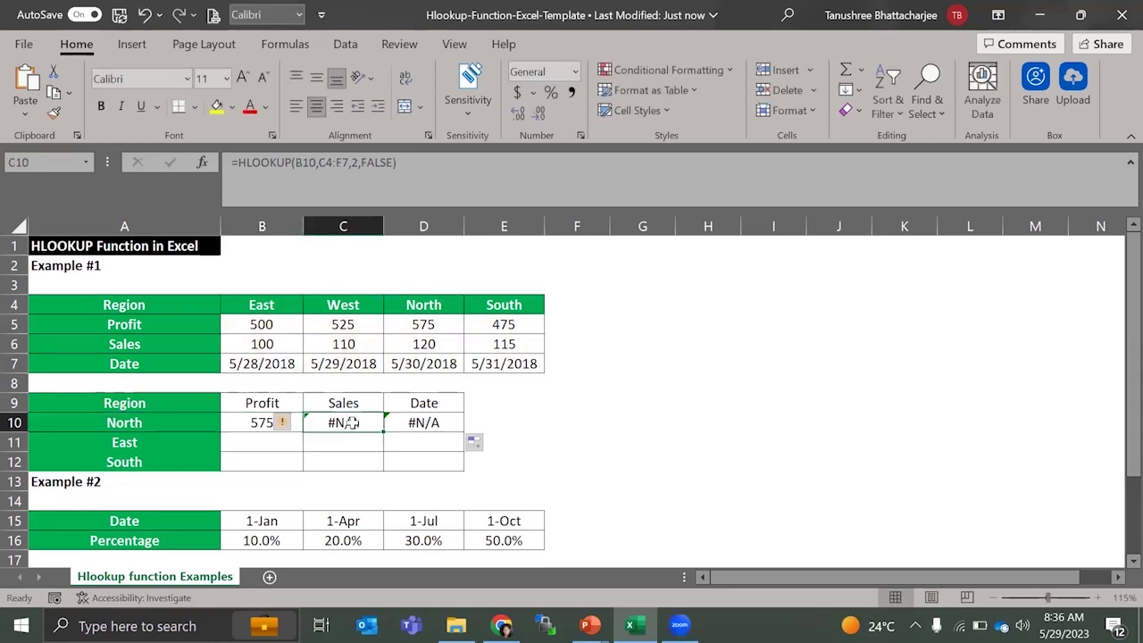
double_click(353, 424)
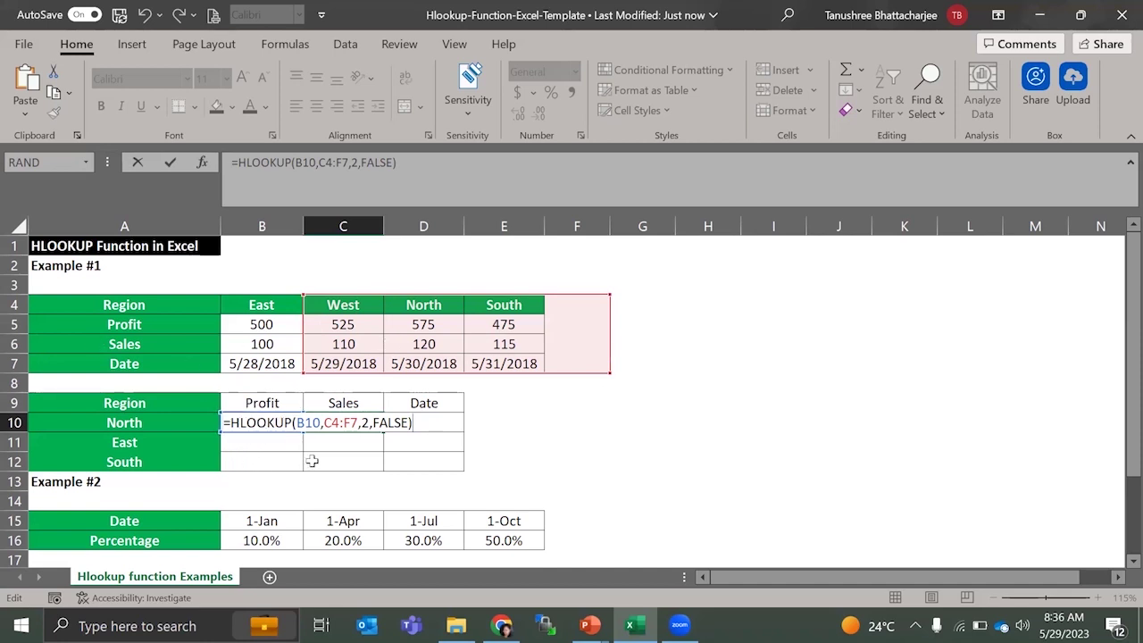
Make the Profit formula's table range absolute as $B$4:$E$7 and fill it across to D10
key(Tab)
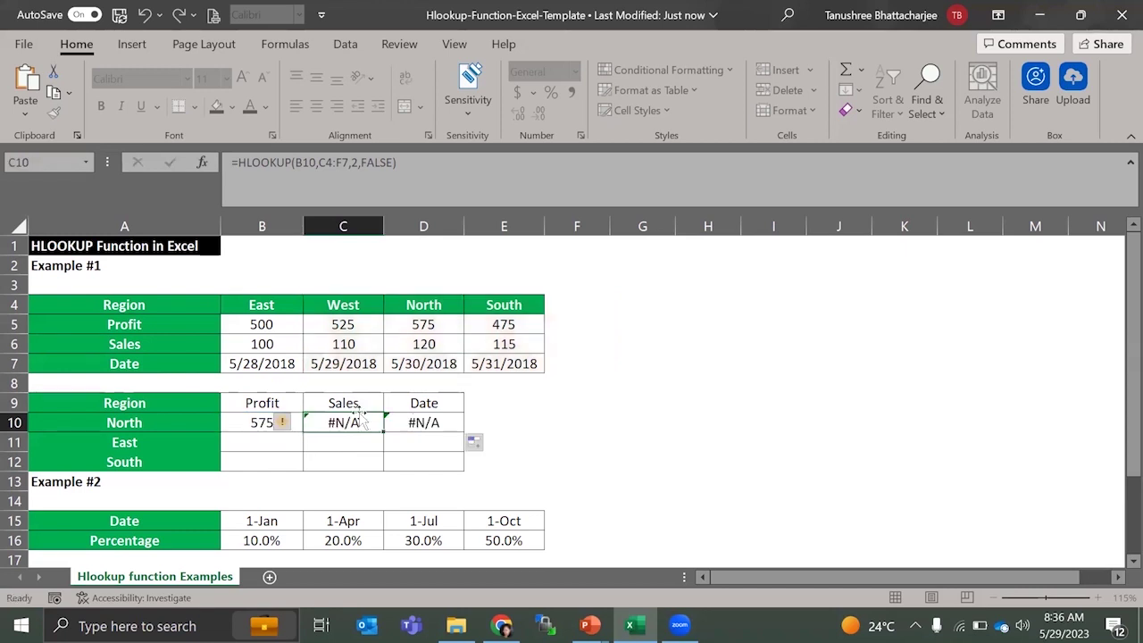
click(247, 422)
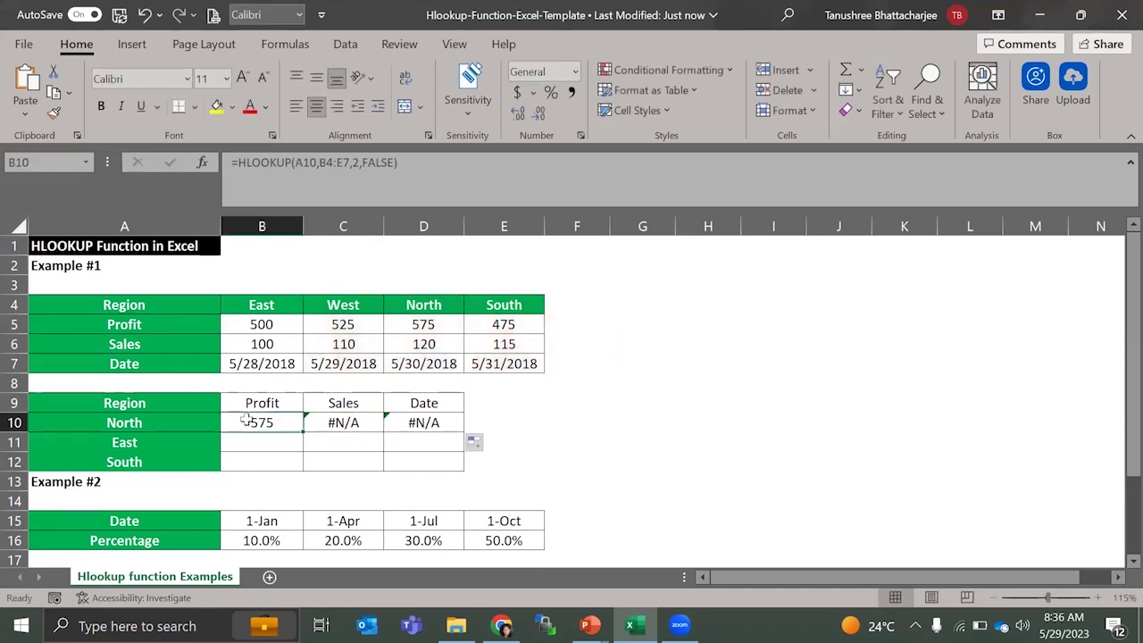
click(331, 163)
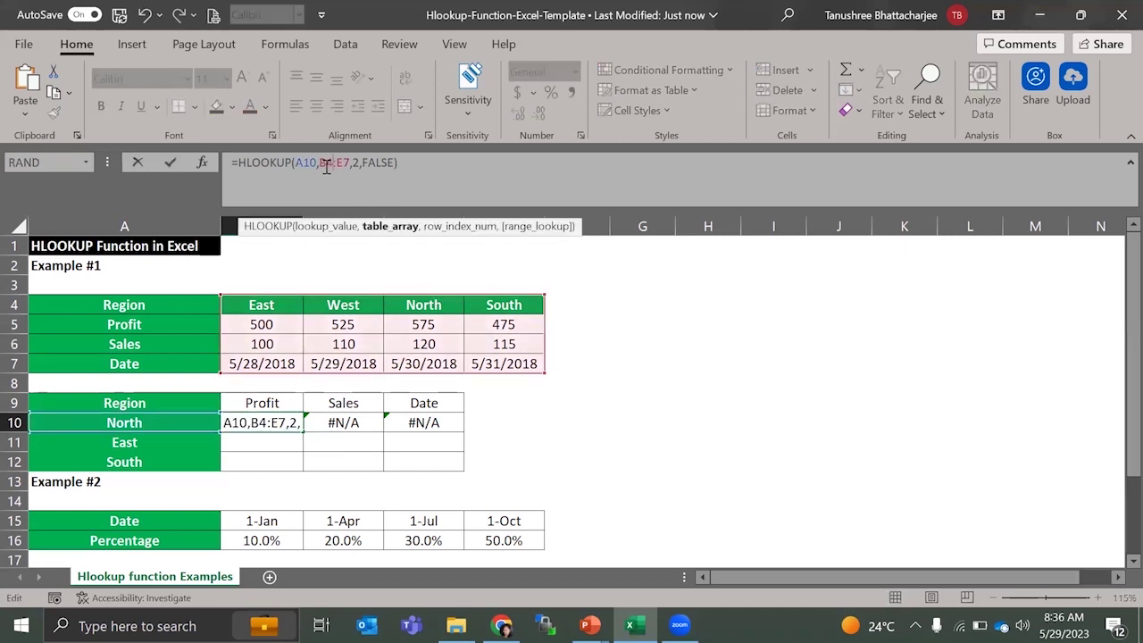
key(F4)
click(353, 162)
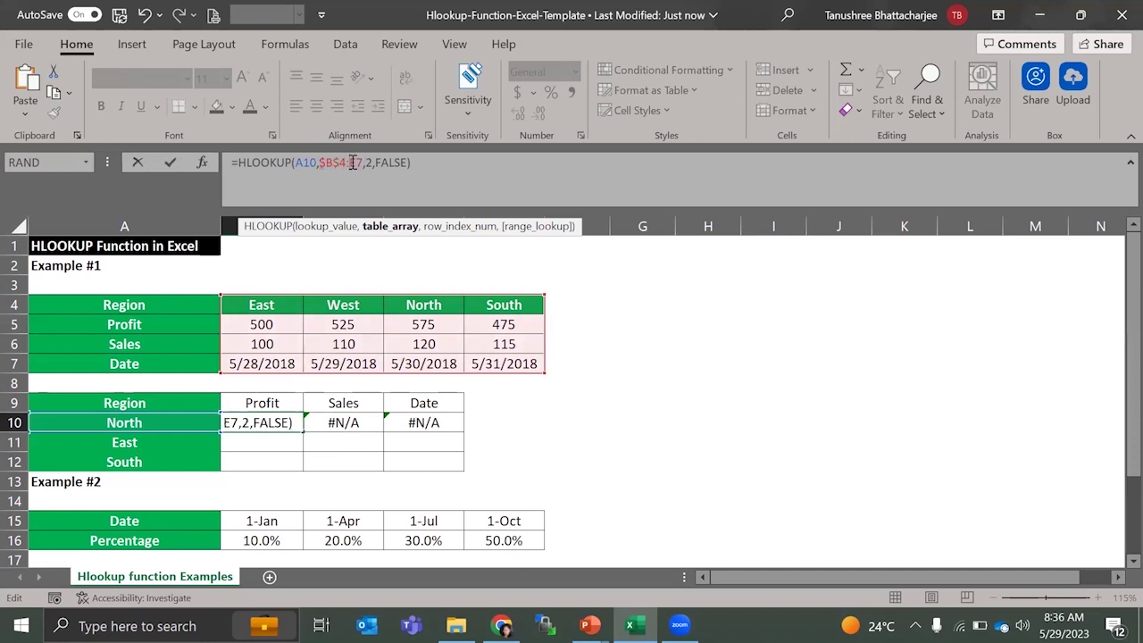
key(F4)
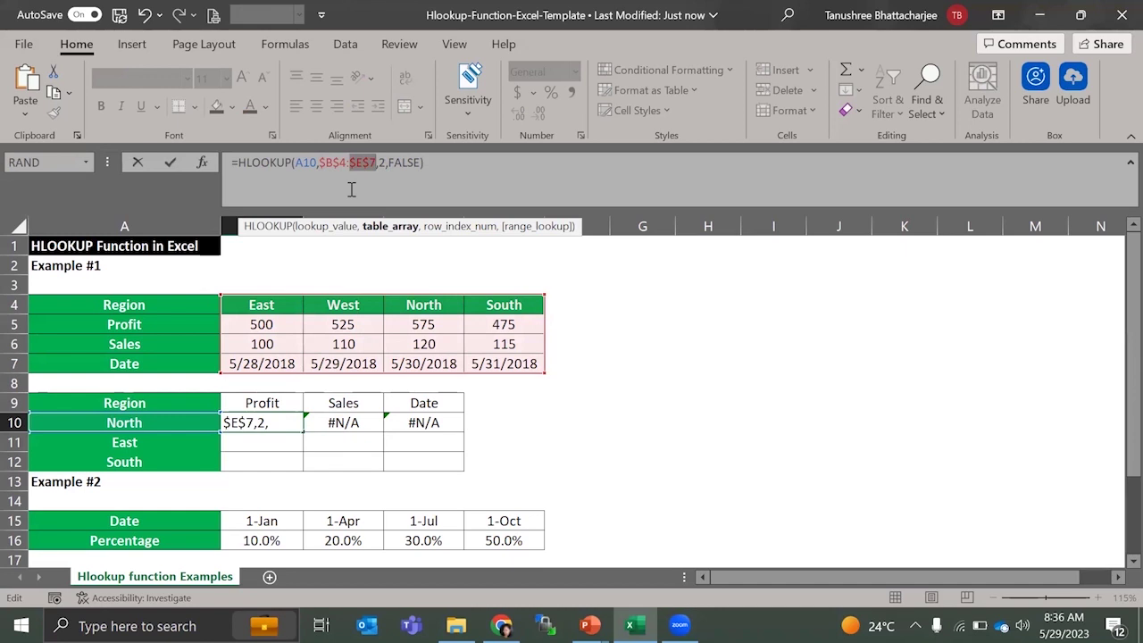
key(Return)
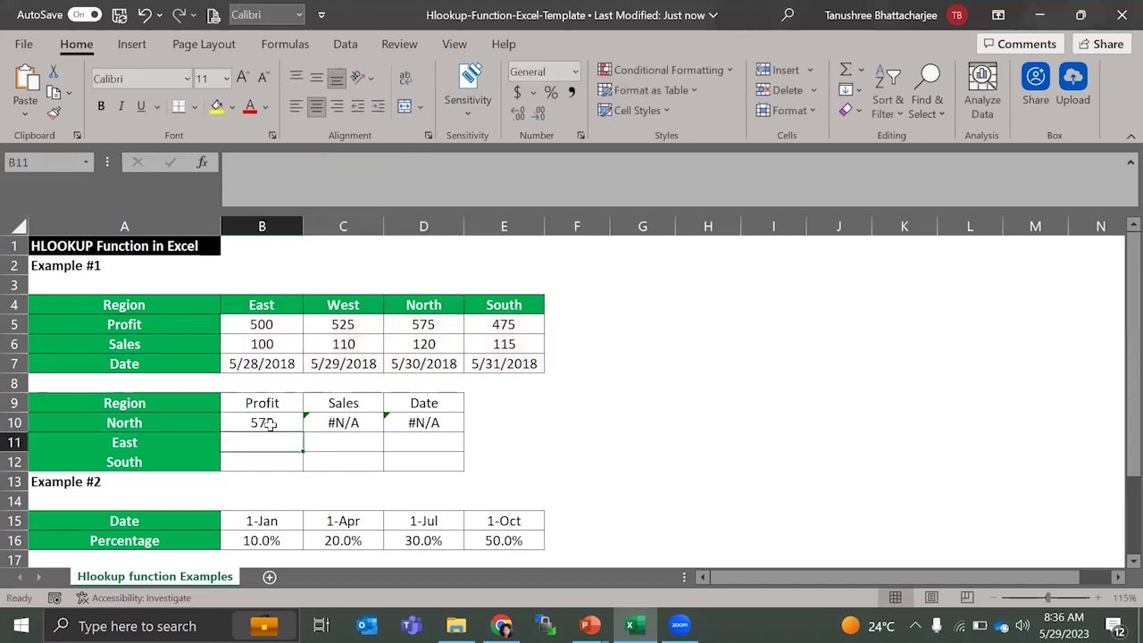
click(278, 424)
drag(304, 432, 426, 435)
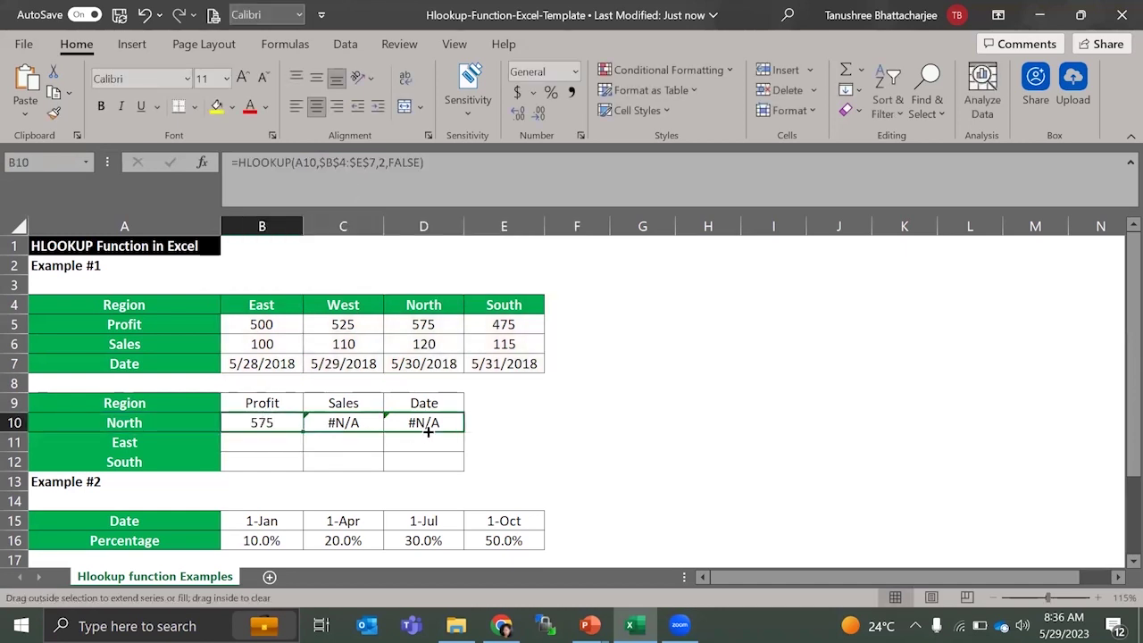
Inspect C10's copied formula looking up B10 instead of A10, then save the workbook
click(357, 423)
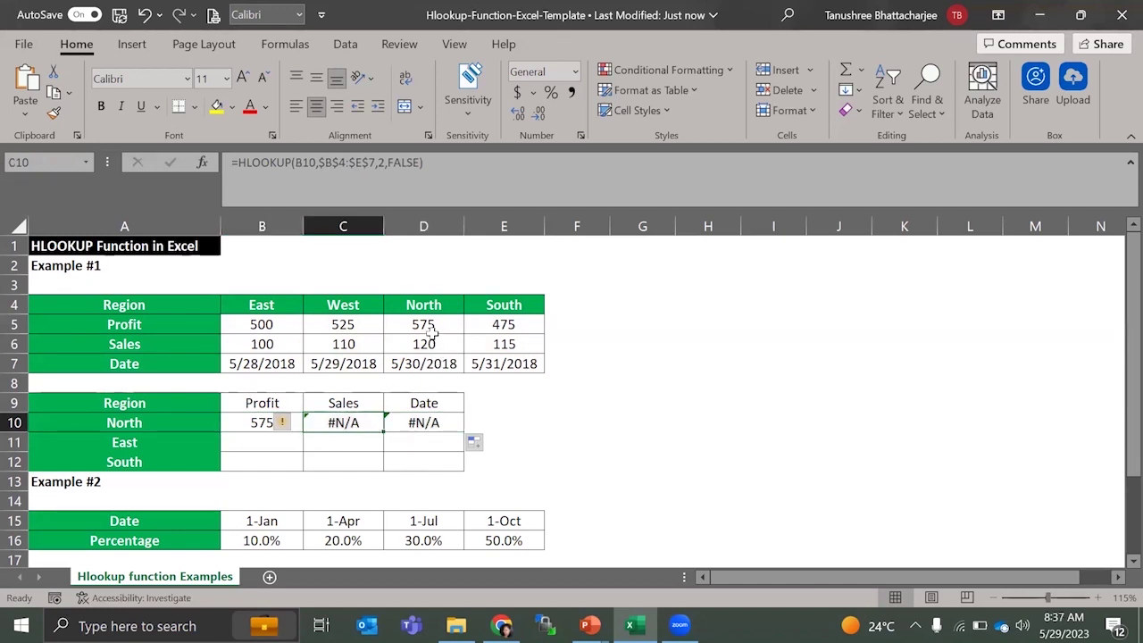
double_click(329, 422)
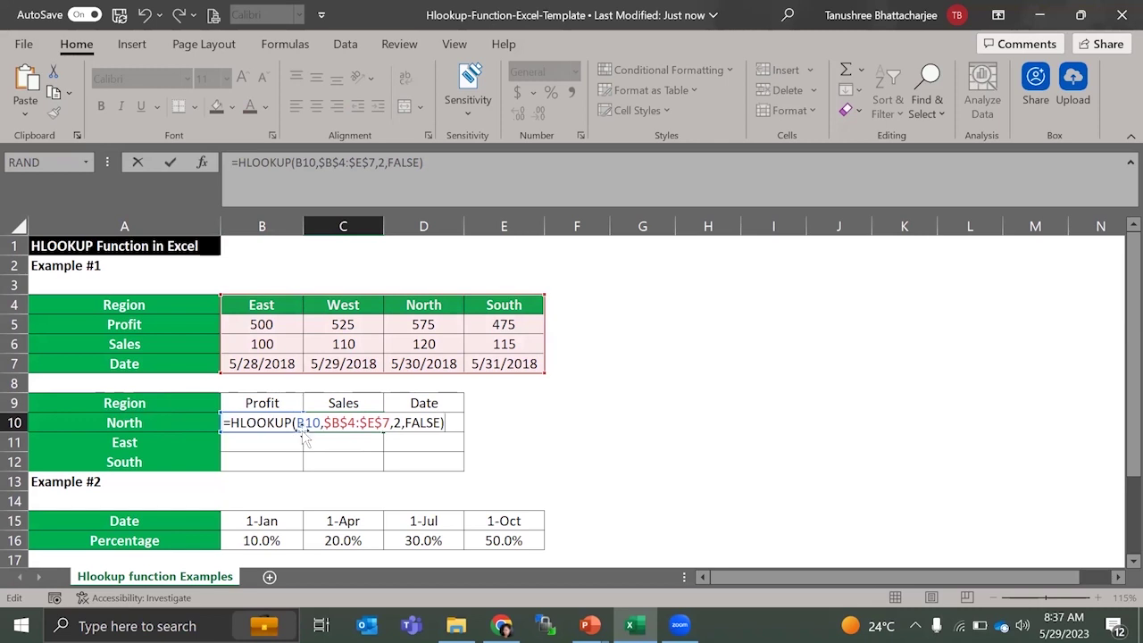
key(ctrl+Return)
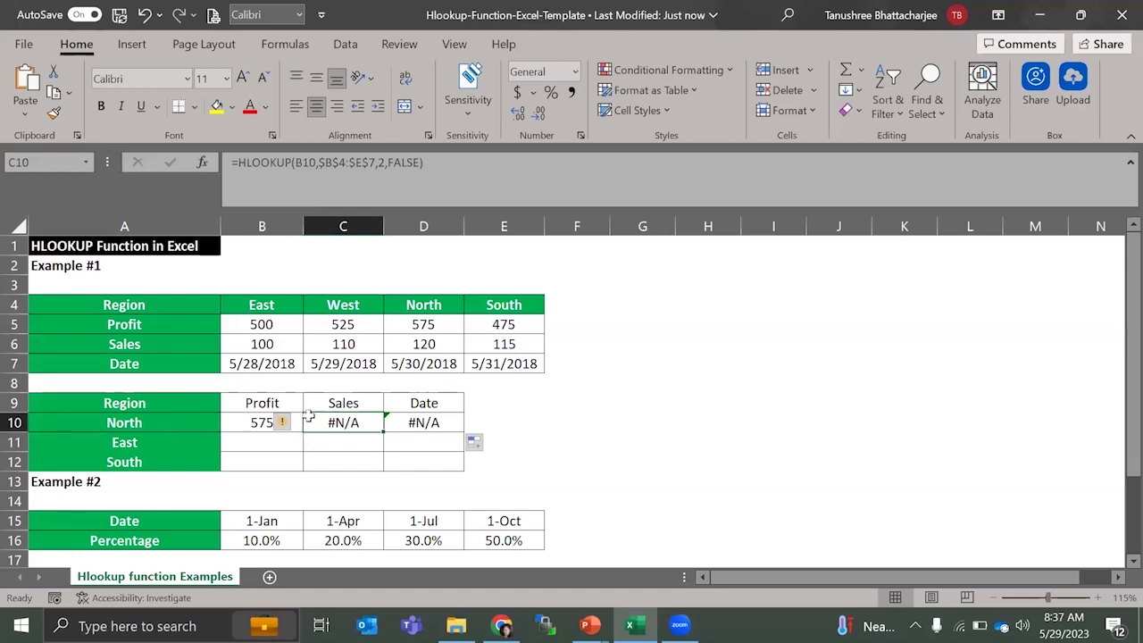
key(ctrl+s)
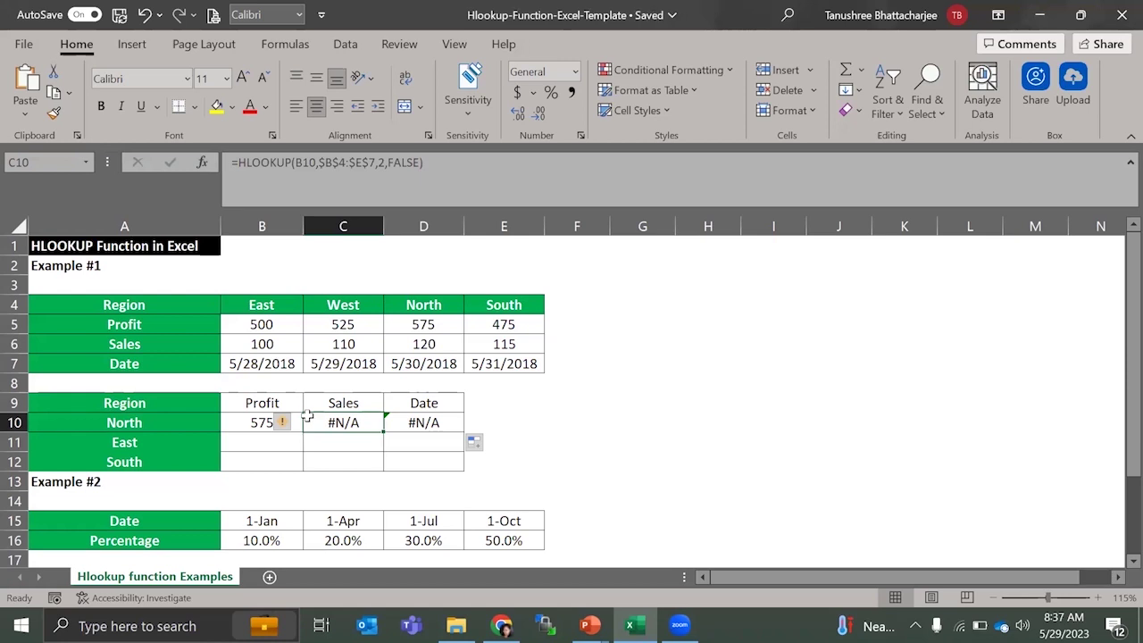
click(262, 426)
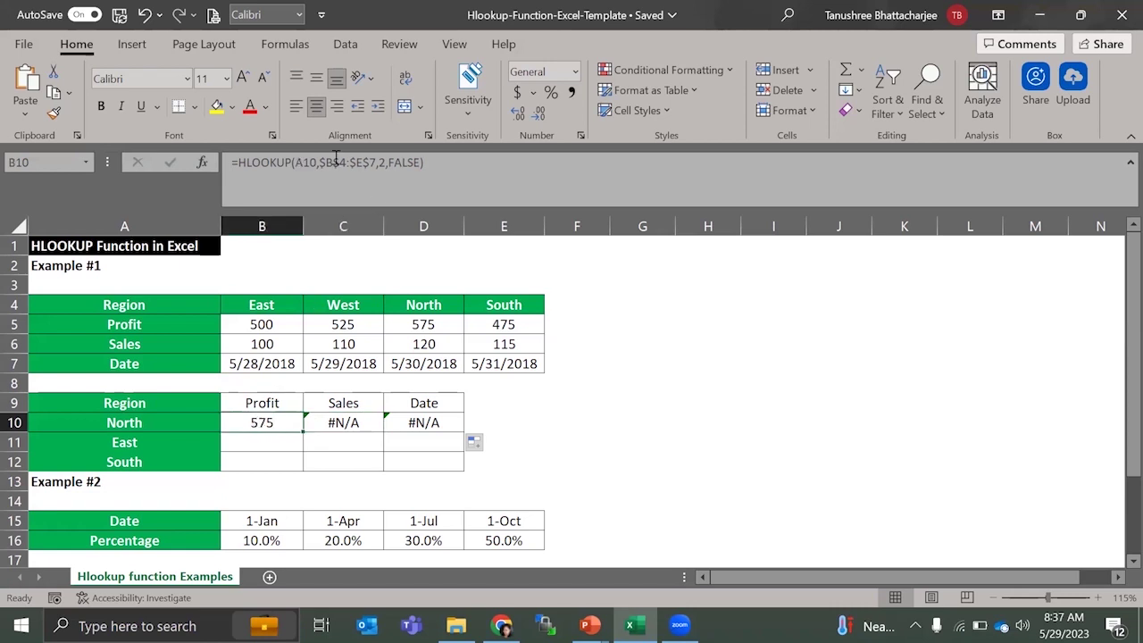
Change B10's lookup value to the mixed reference $A10
drag(319, 163, 379, 162)
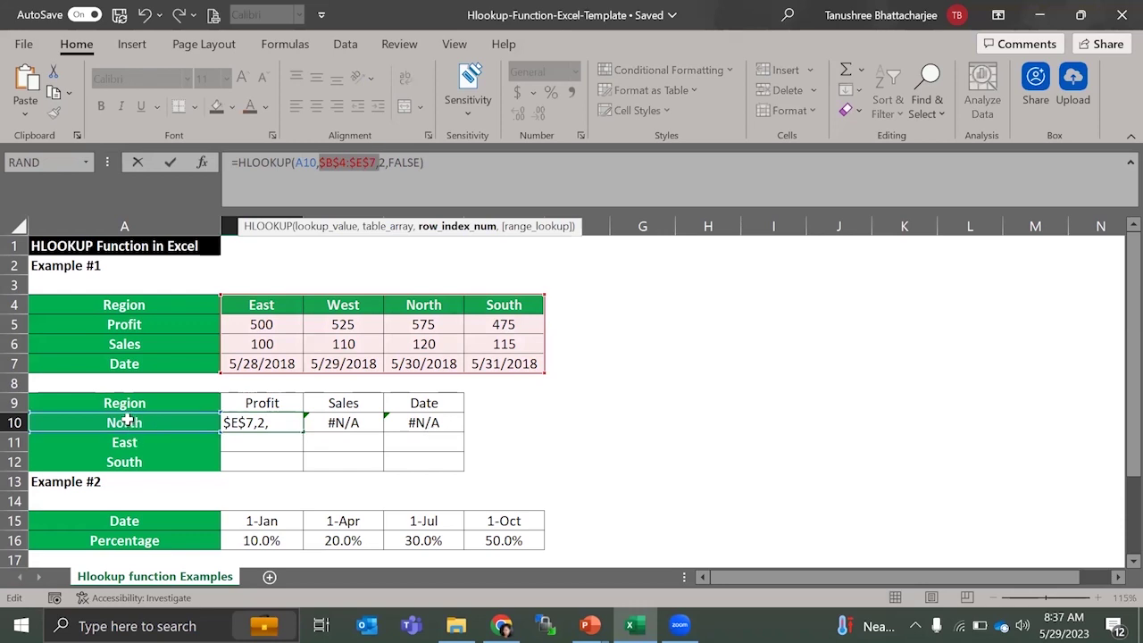
click(303, 162)
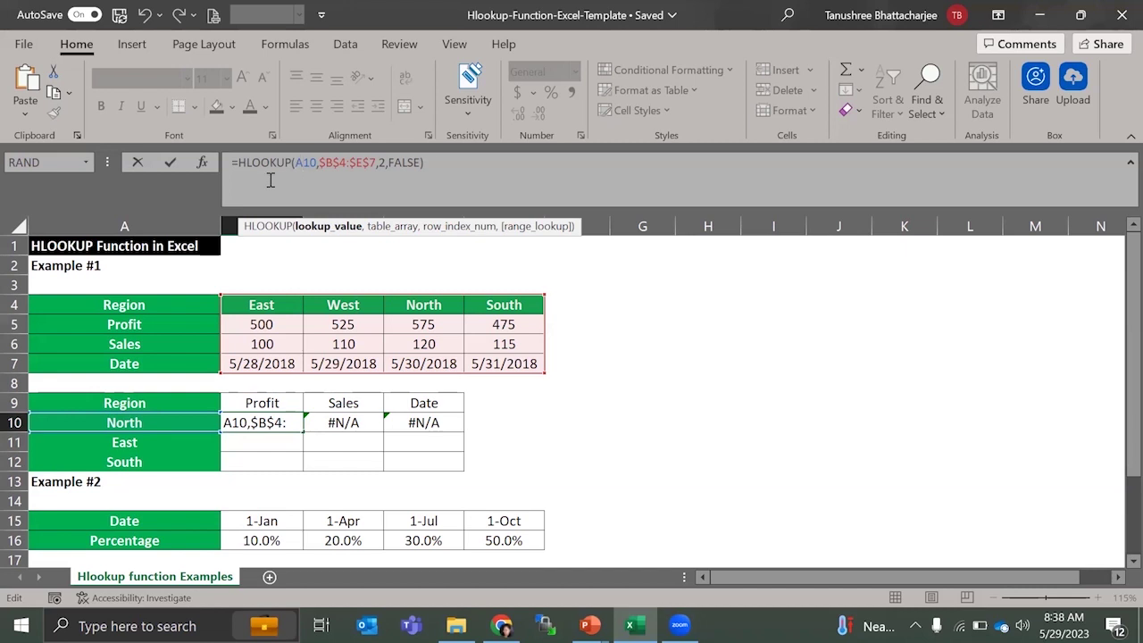
key(F4)
key(F4)
key(F4)
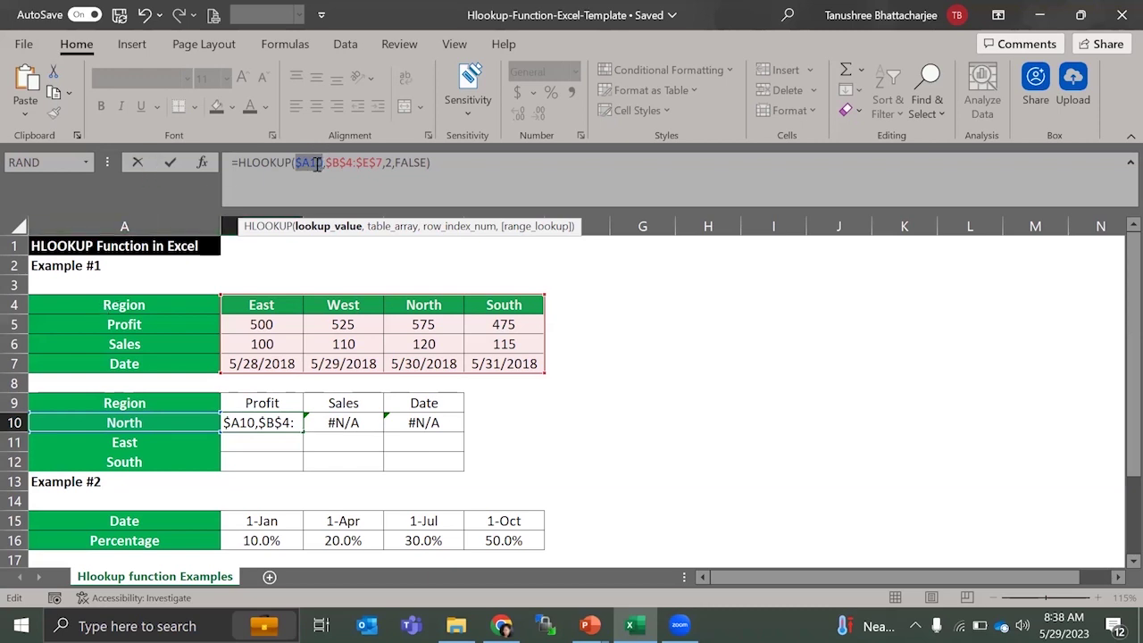
key(Return)
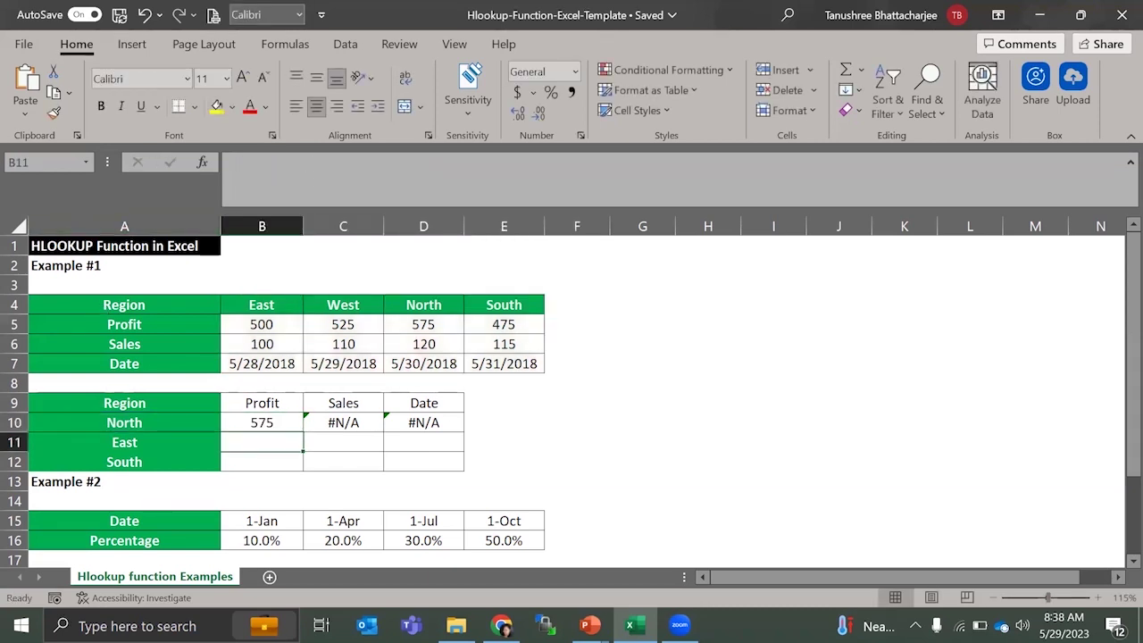
Fill the fixed Profit formula across to D10 and inspect the Sales and Date formulas
click(262, 423)
drag(302, 432, 419, 437)
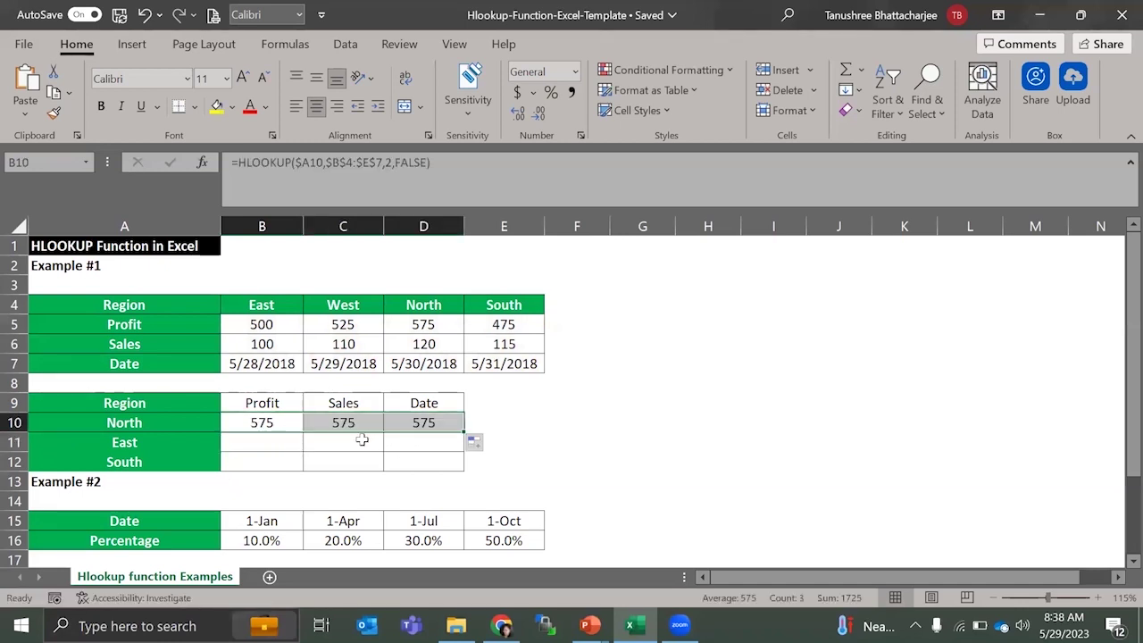
click(453, 424)
double_click(454, 423)
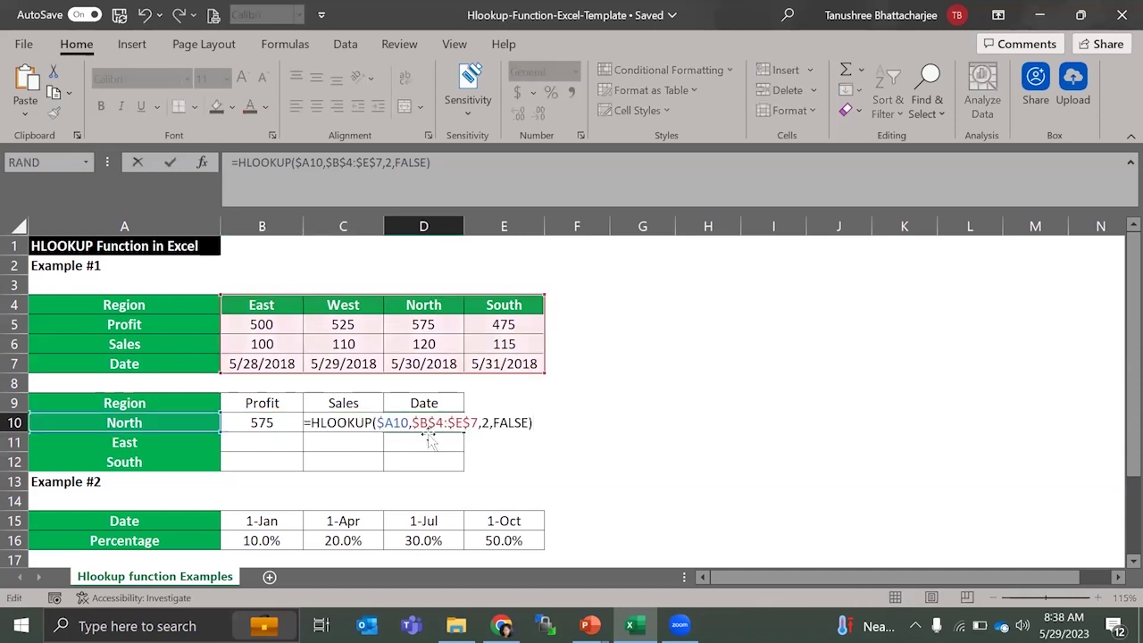
click(323, 426)
double_click(338, 425)
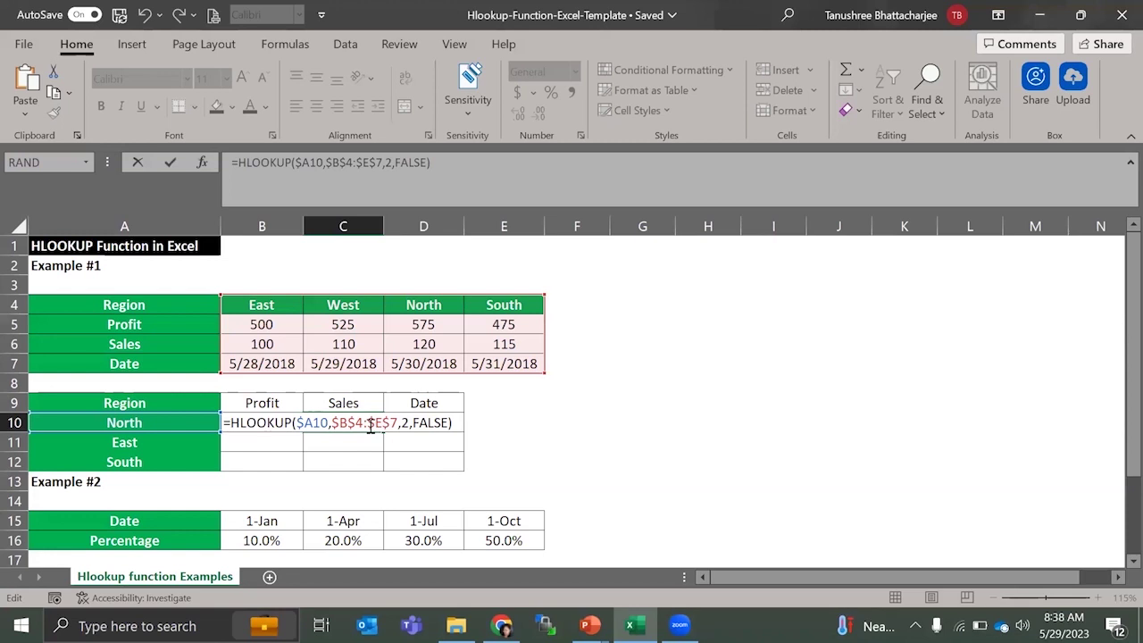
key(Escape)
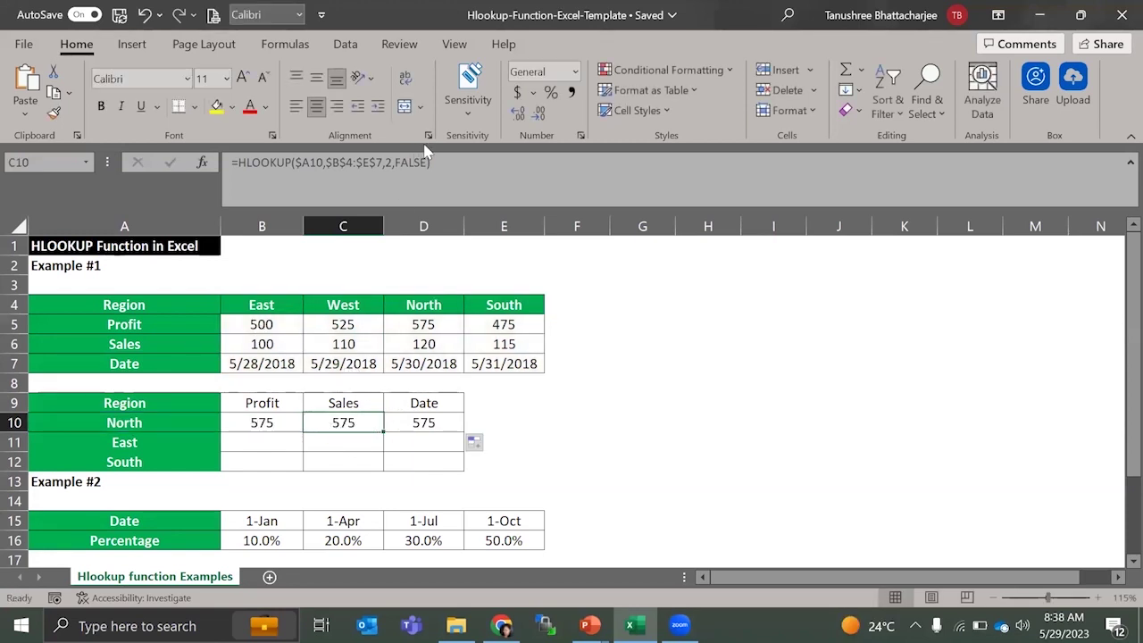
Set the row index to 3 for Sales (120) and 4 for Date (43250)
click(390, 163)
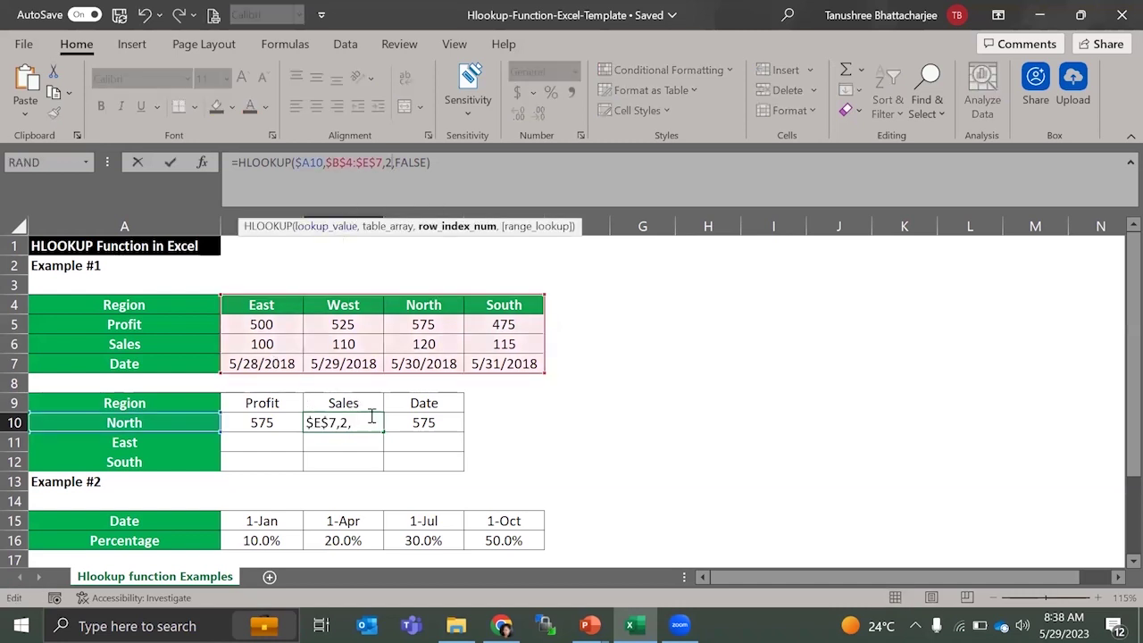
key(BackSpace)
text(3)
key(Tab)
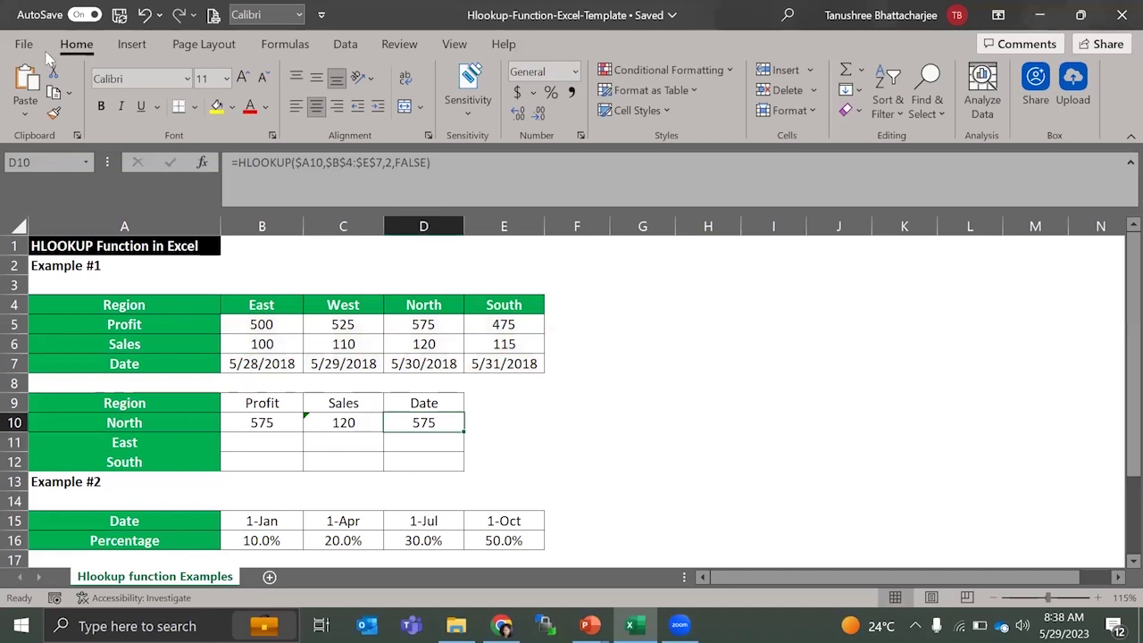
click(390, 162)
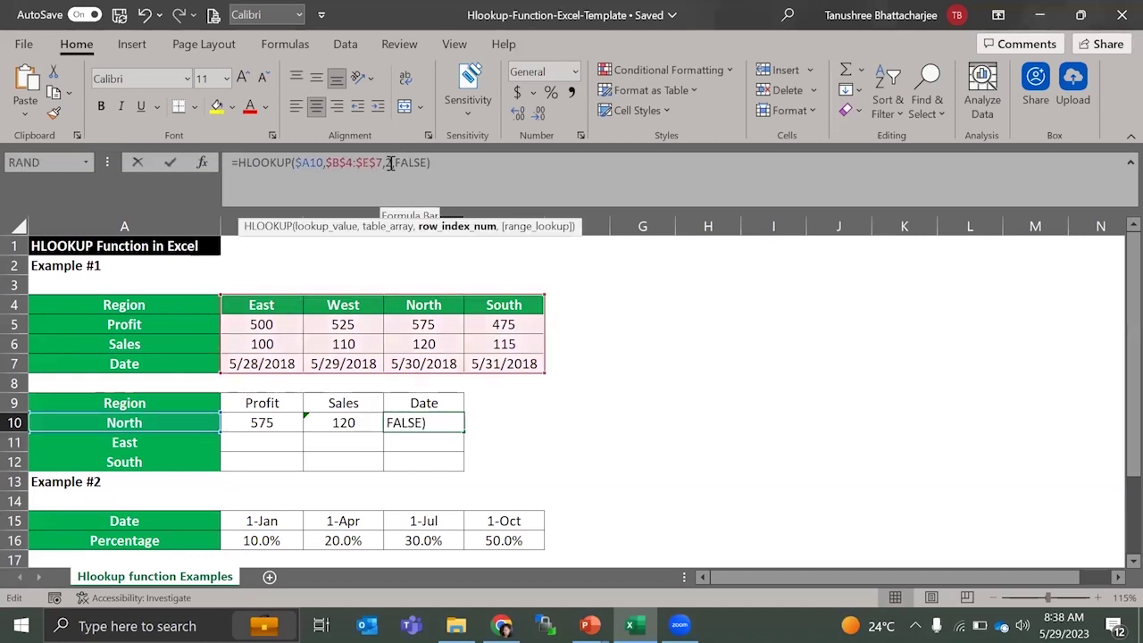
text(4)
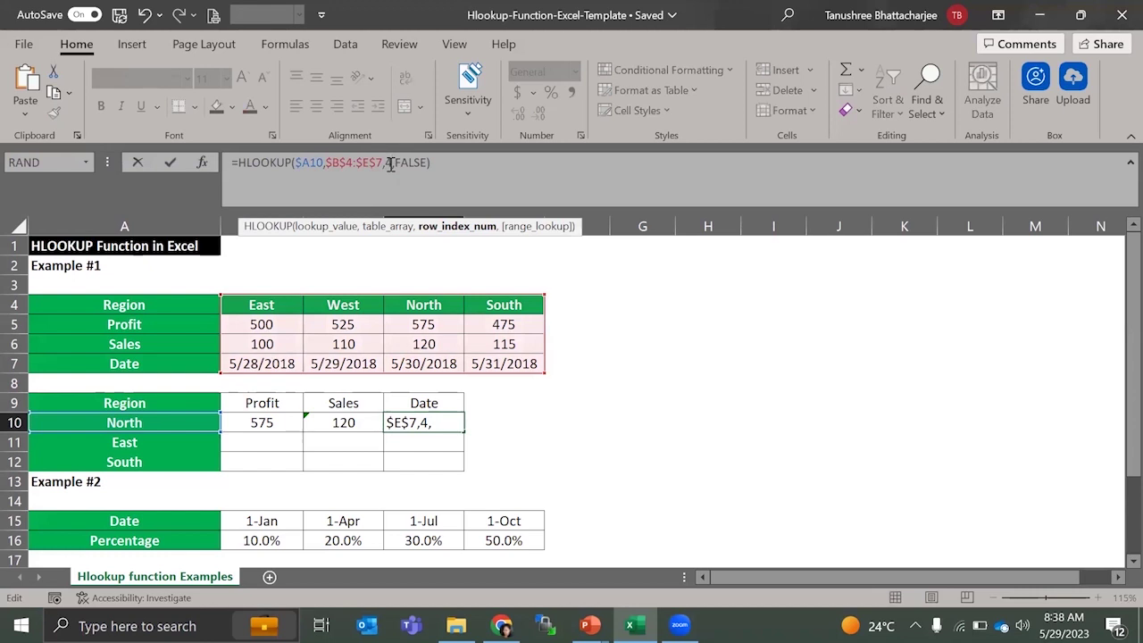
key(Return)
click(420, 426)
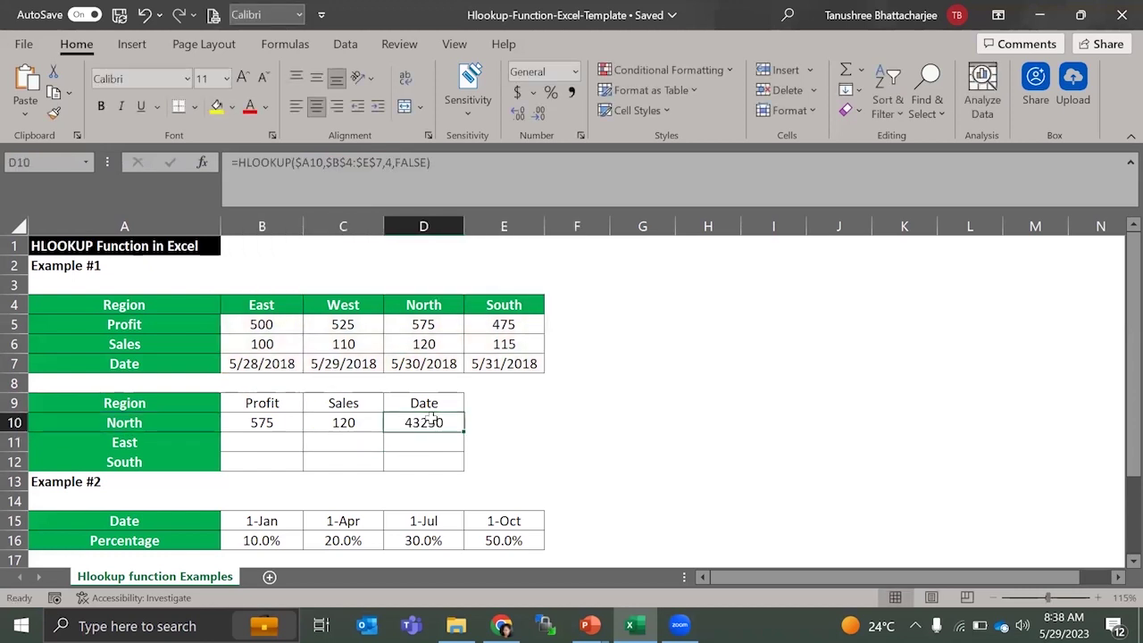
Format D10 as Short Date (5/30/2018) and fill B10:D10 down through the East and South rows
click(576, 72)
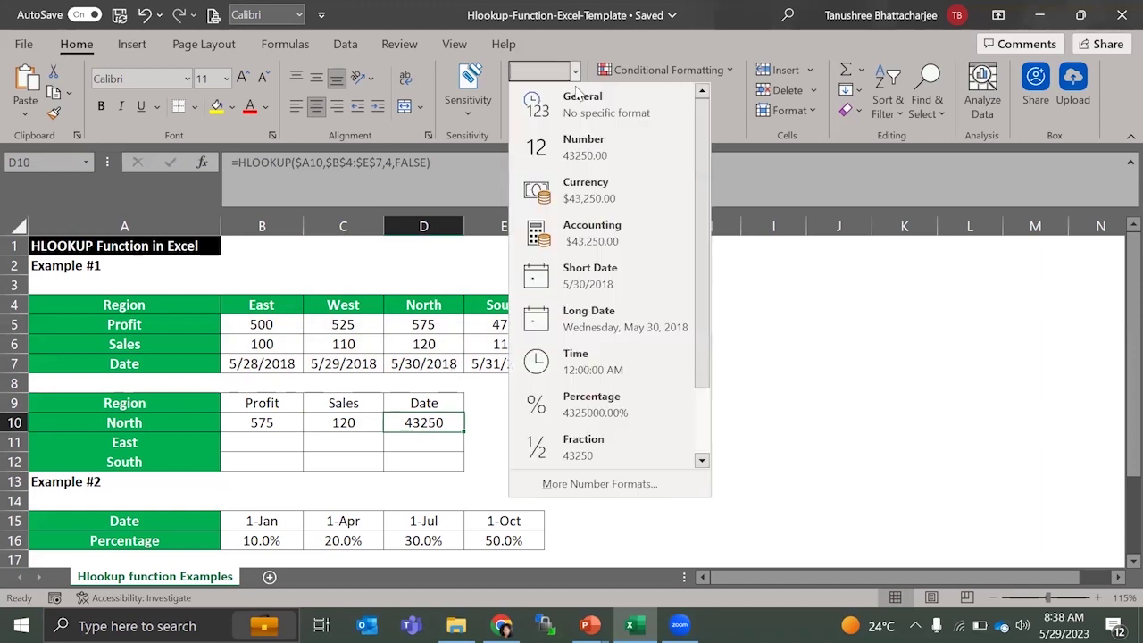
click(605, 271)
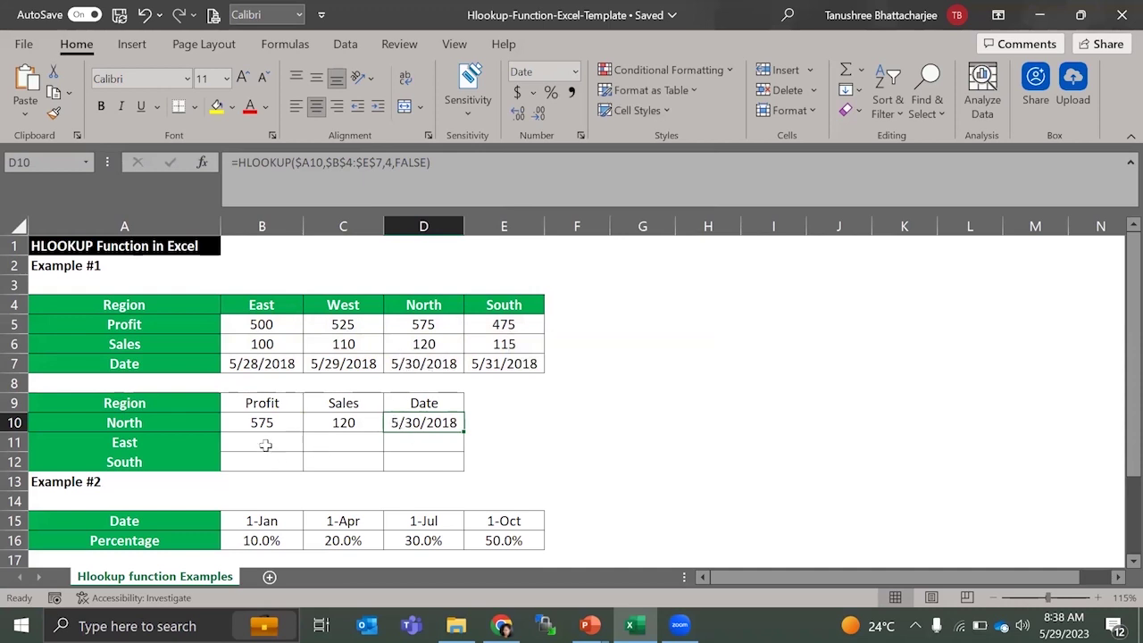
mouse_move(262, 421)
mouse_down()
mouse_move(460, 424)
mouse_move(471, 473)
mouse_up()
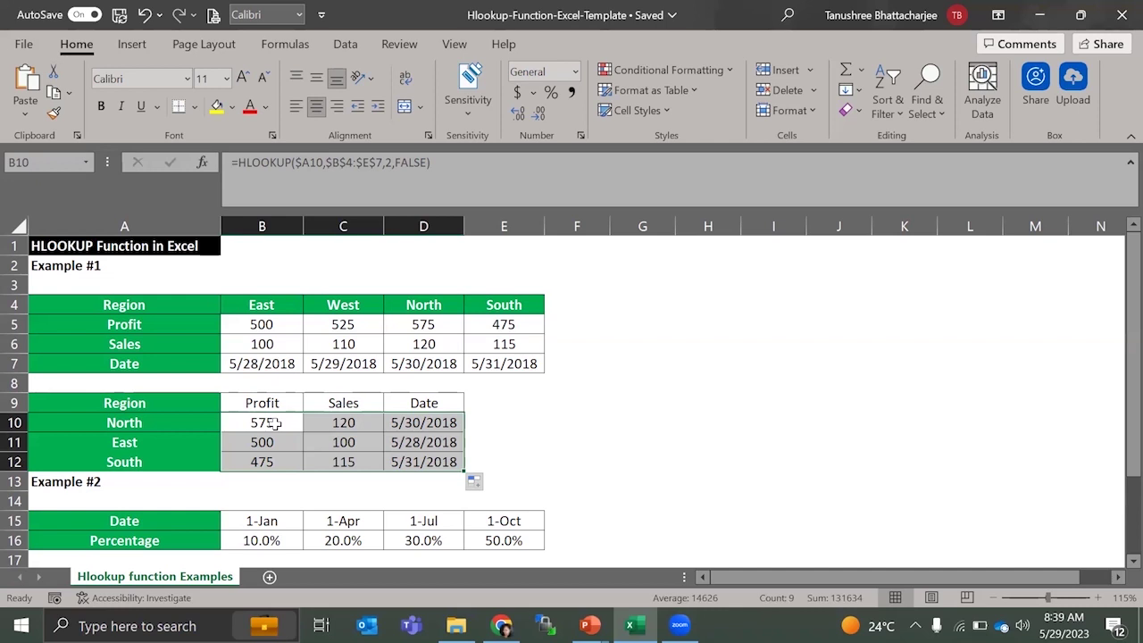
click(274, 439)
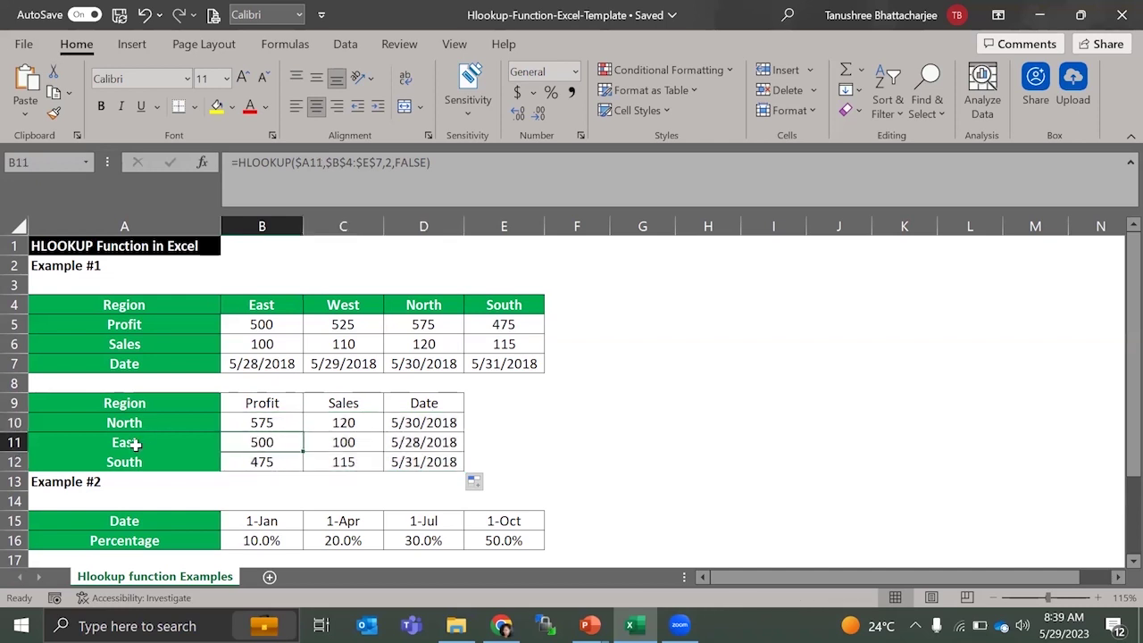
drag(290, 426, 421, 426)
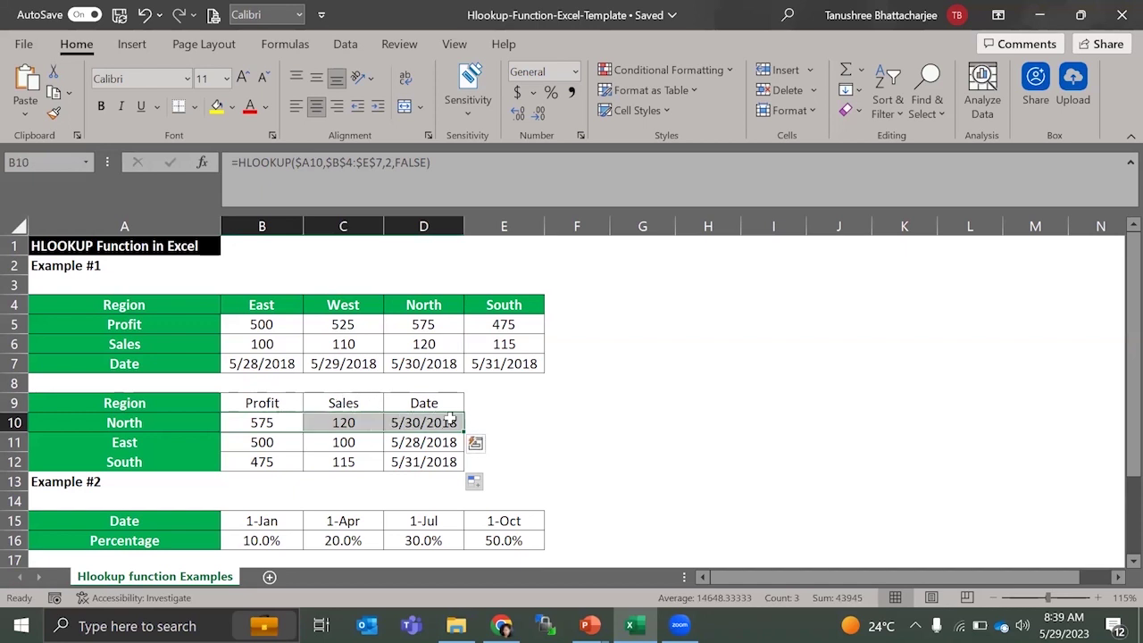
click(595, 451)
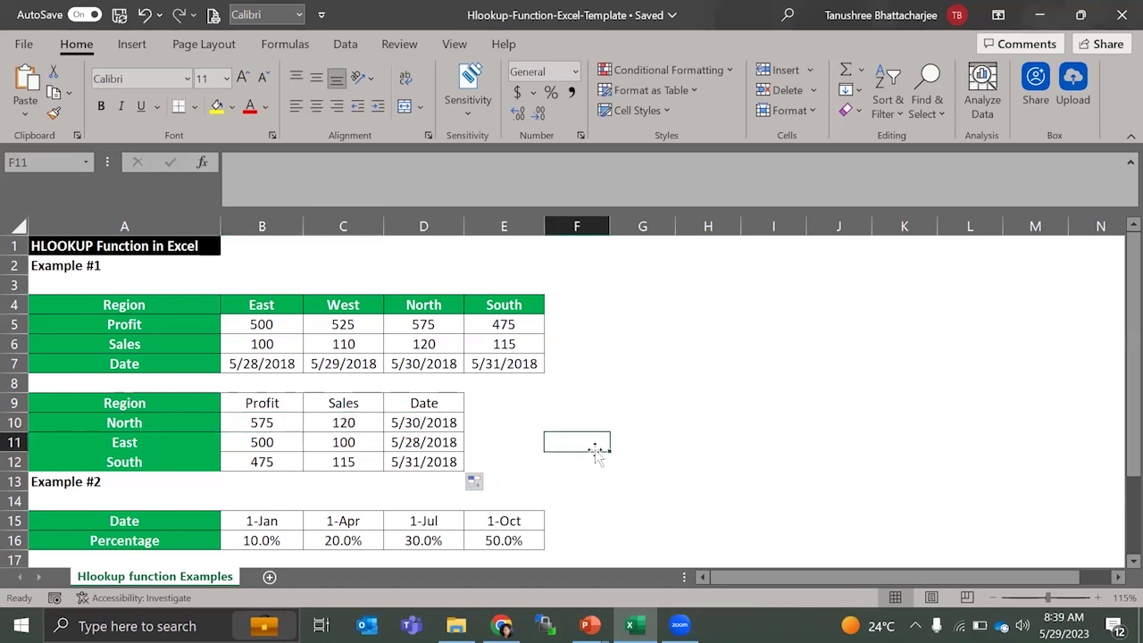
Inspect Example #2's A20 date, B20 formula and B15:E16 table, then close the workbook
scroll(588, 450, down, 2)
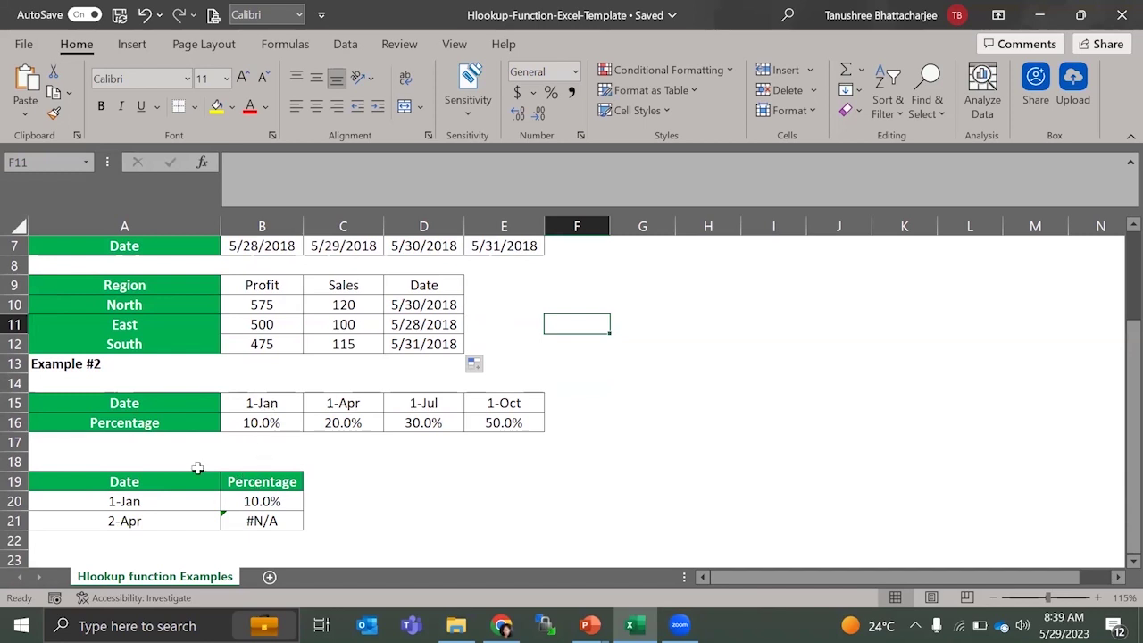
click(200, 501)
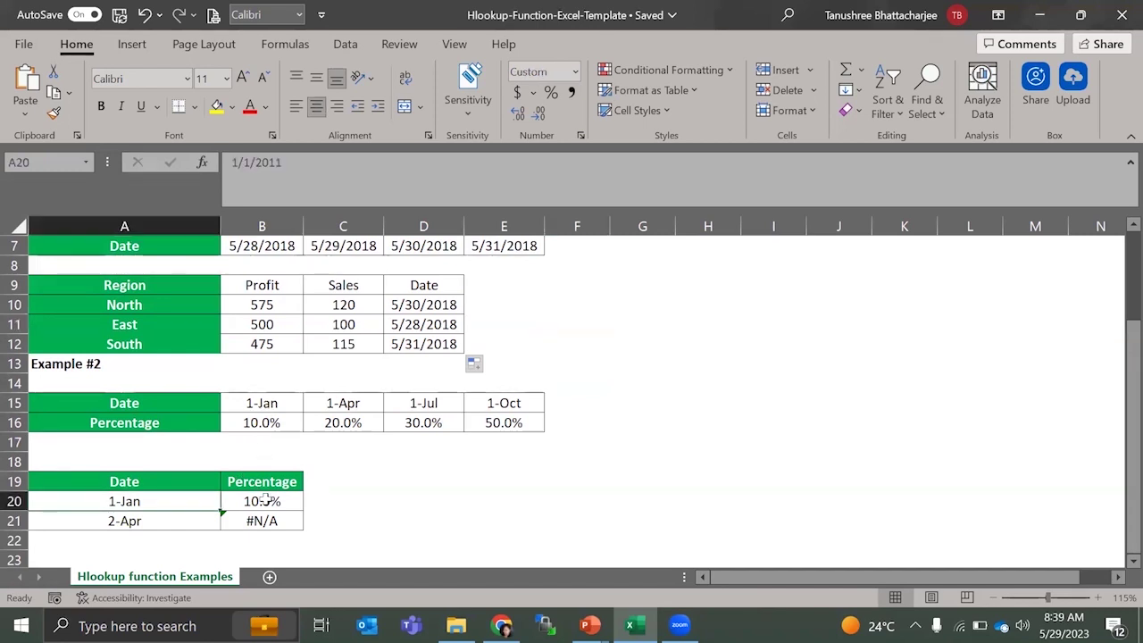
click(265, 501)
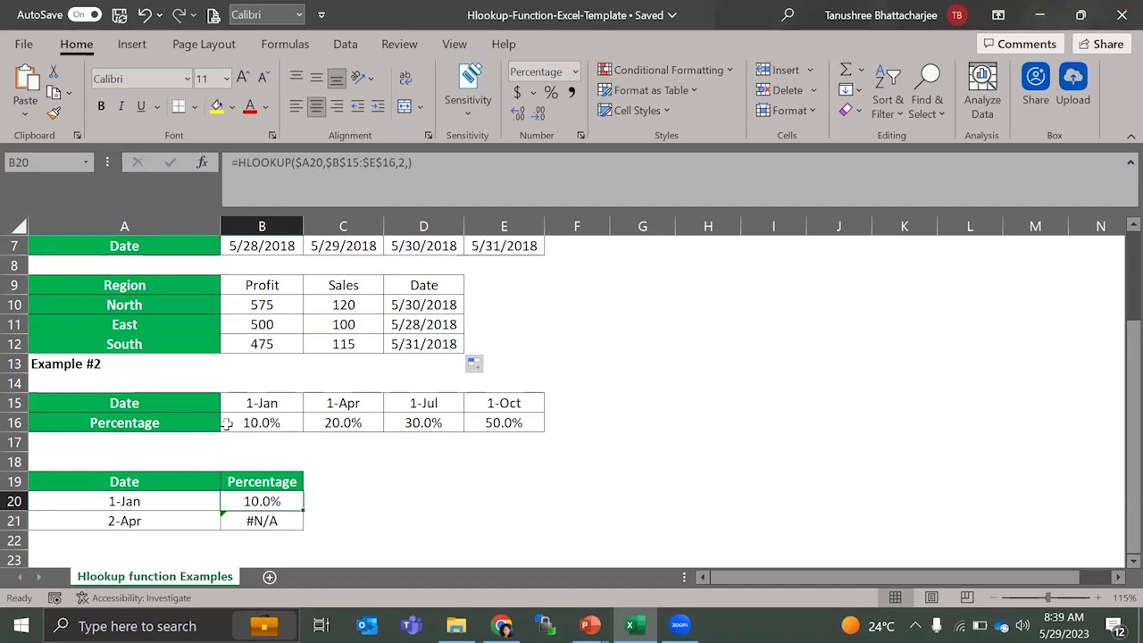
drag(248, 403, 518, 425)
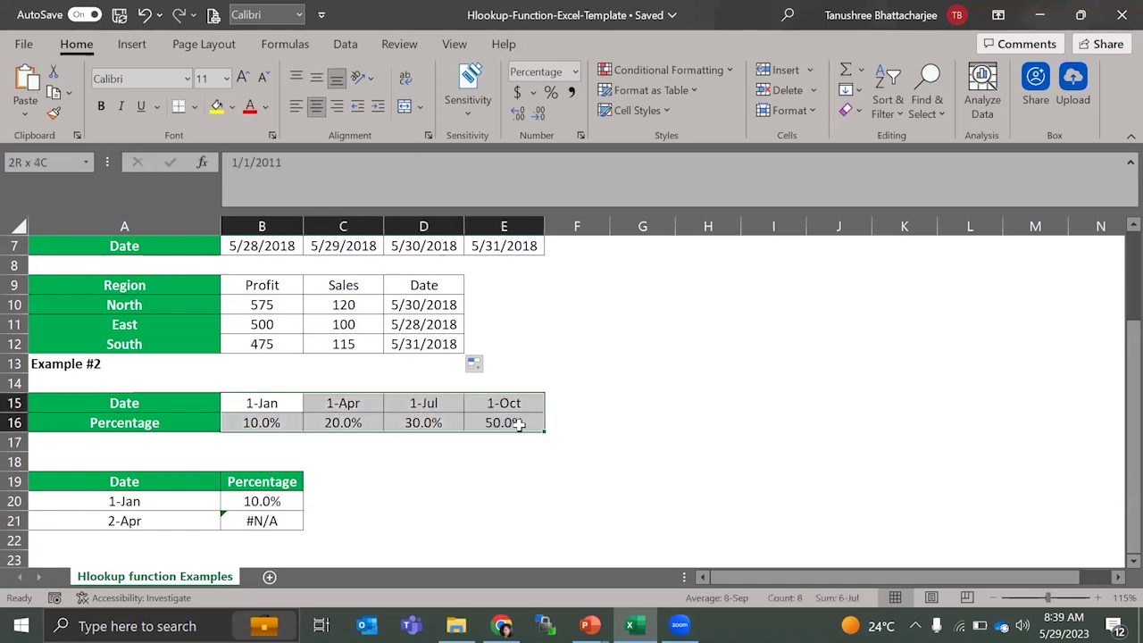
click(288, 406)
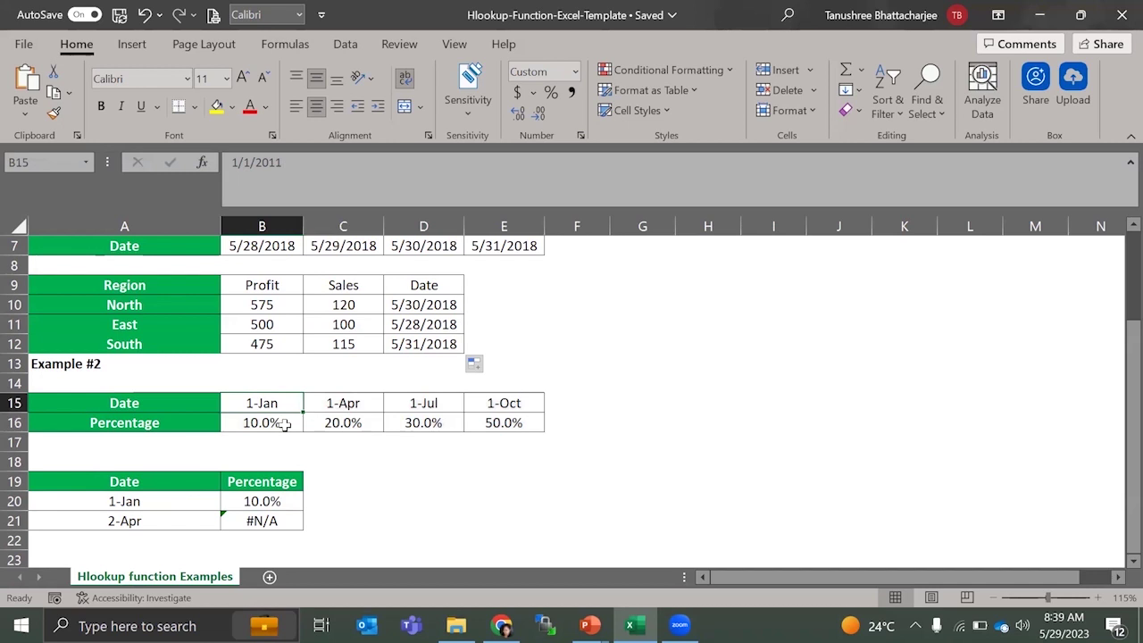
click(284, 425)
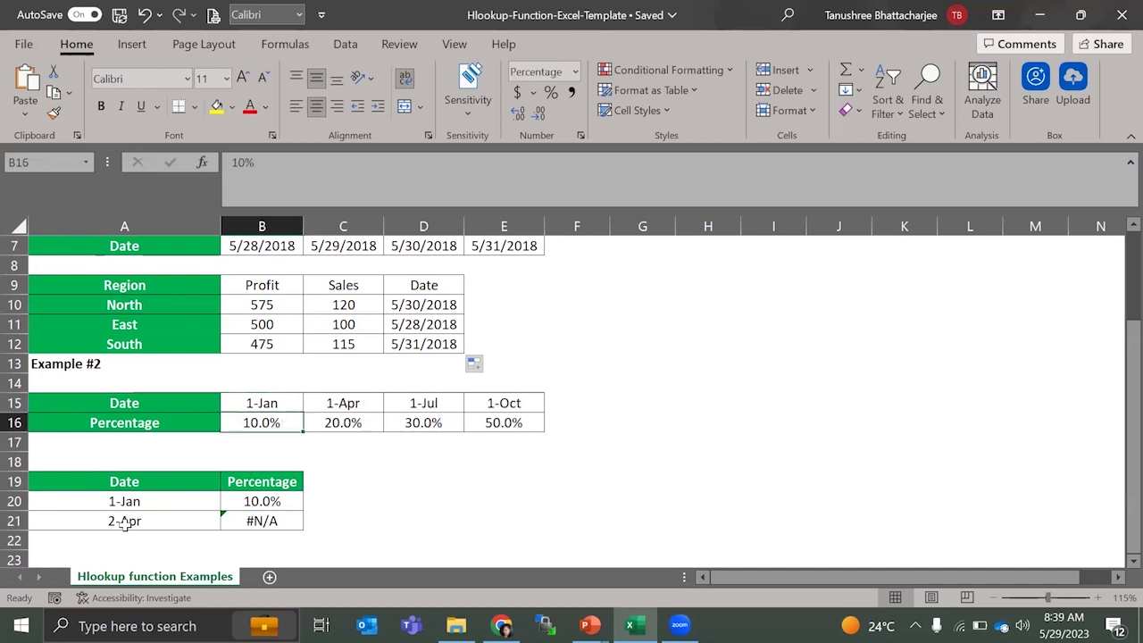
drag(277, 407, 372, 412)
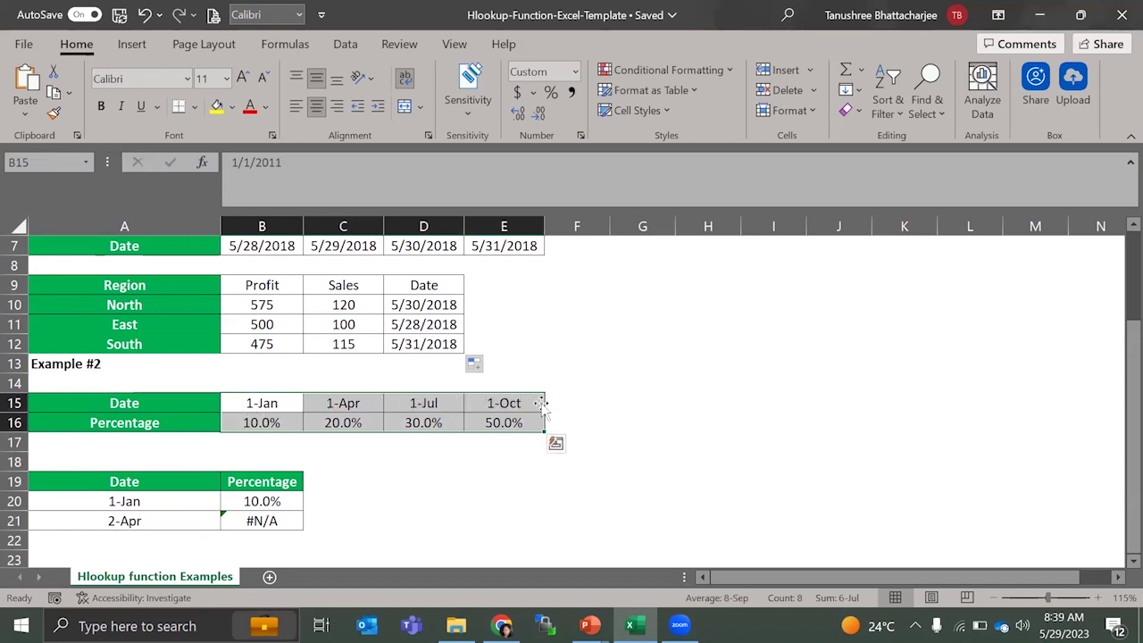
click(430, 521)
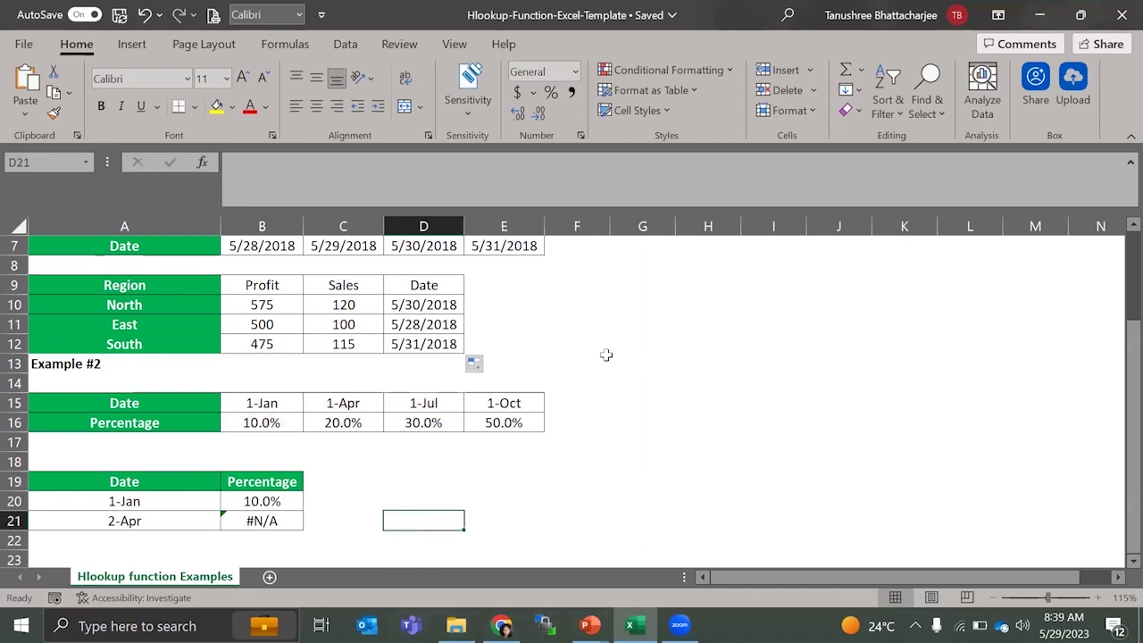
click(1120, 14)
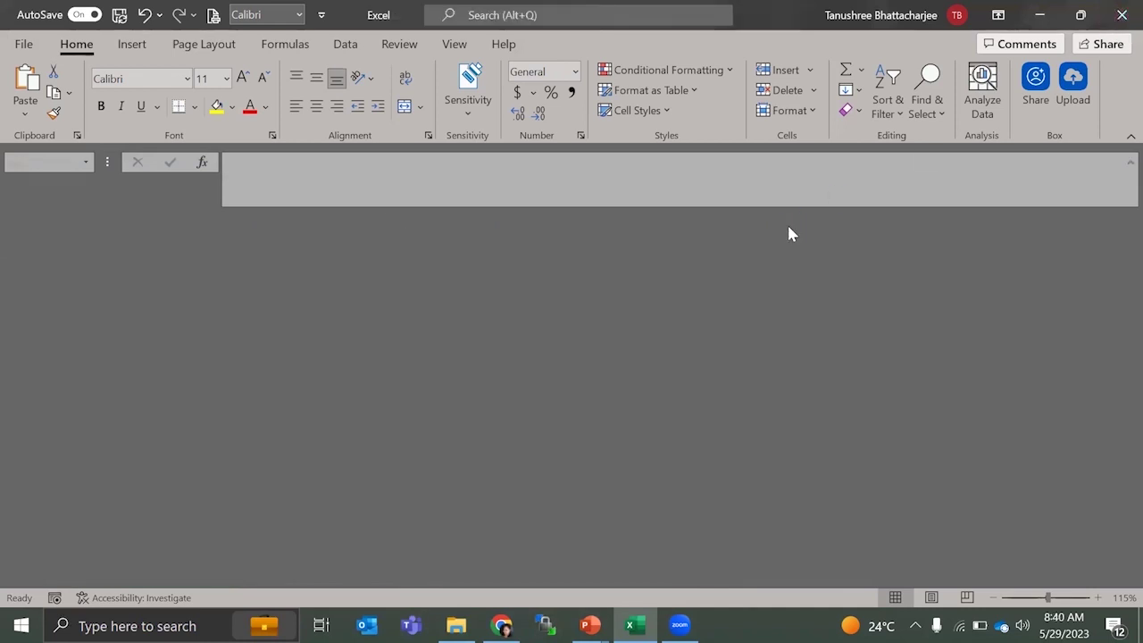